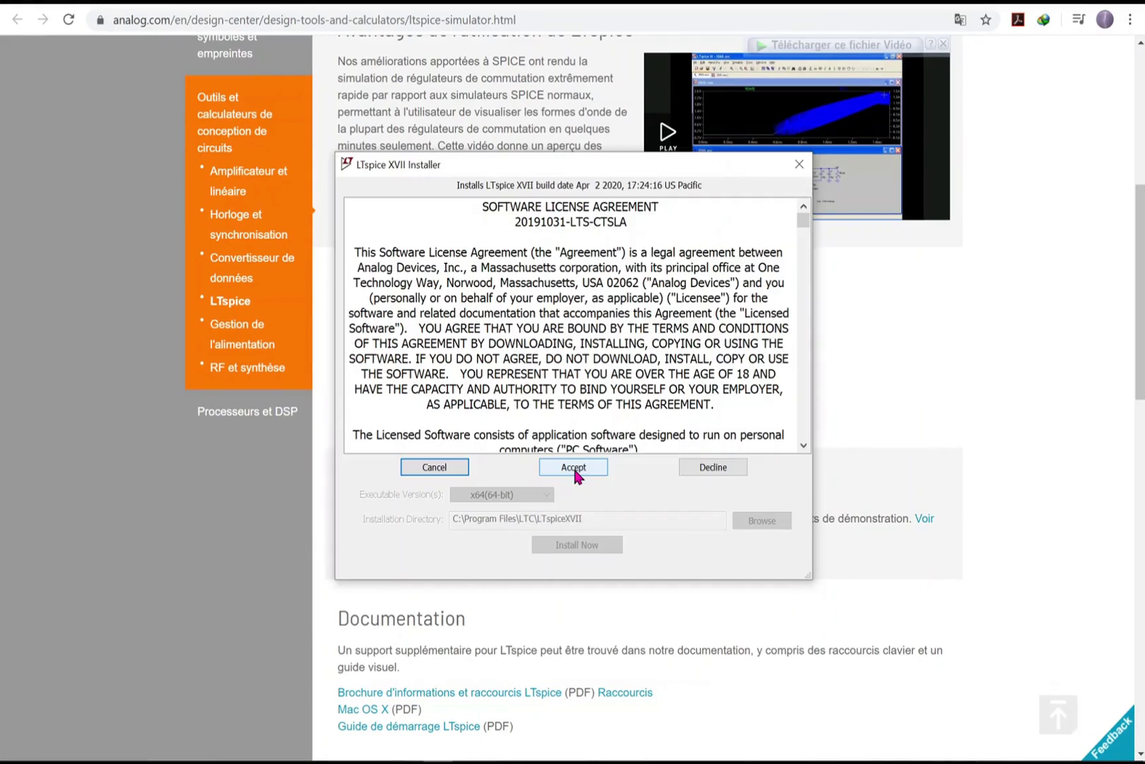
# Step: Accept the LTspice XVII license agreement and install the x64 version in C:\Program Files\LTC\LTspiceXVII, overwriting the previous installation
pyautogui.click(575, 469)
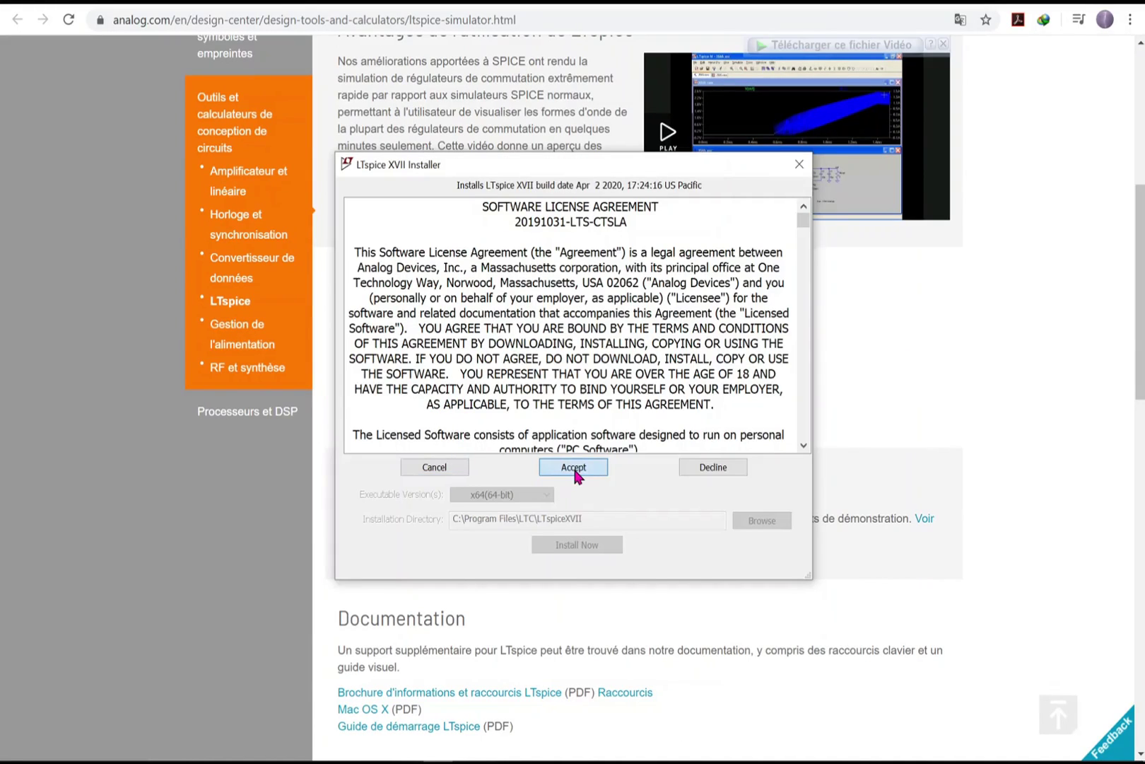
pyautogui.click(575, 470)
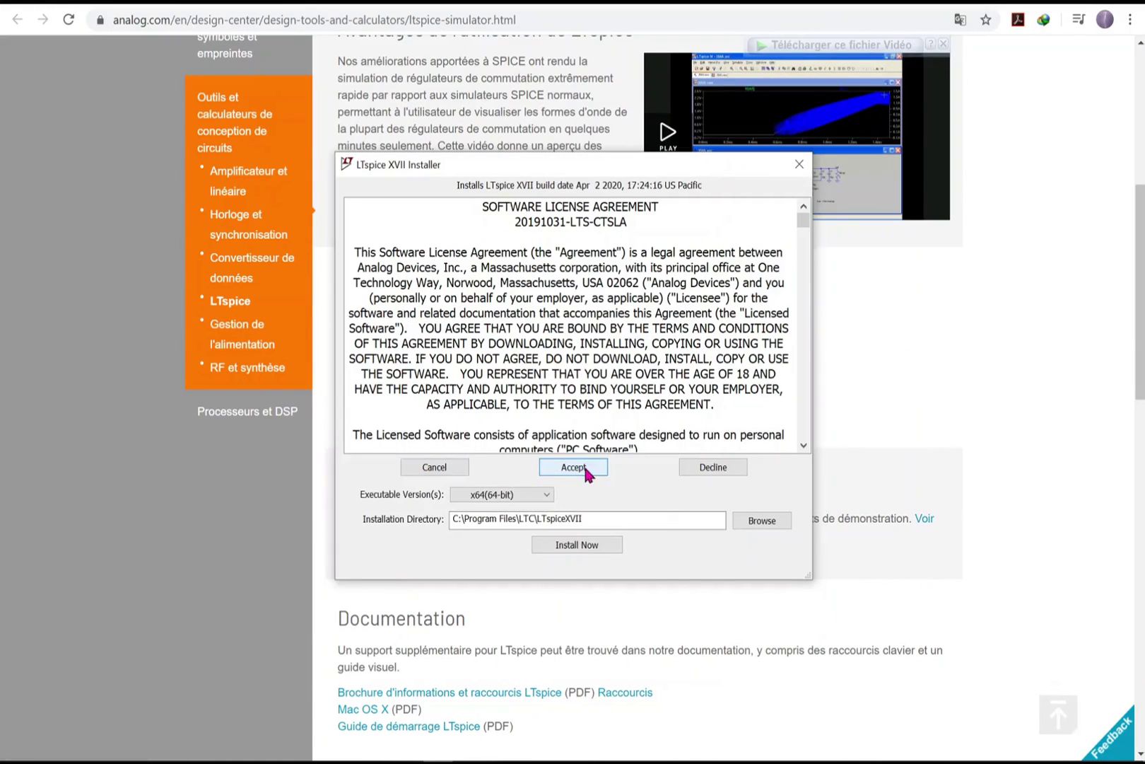
pyautogui.click(576, 546)
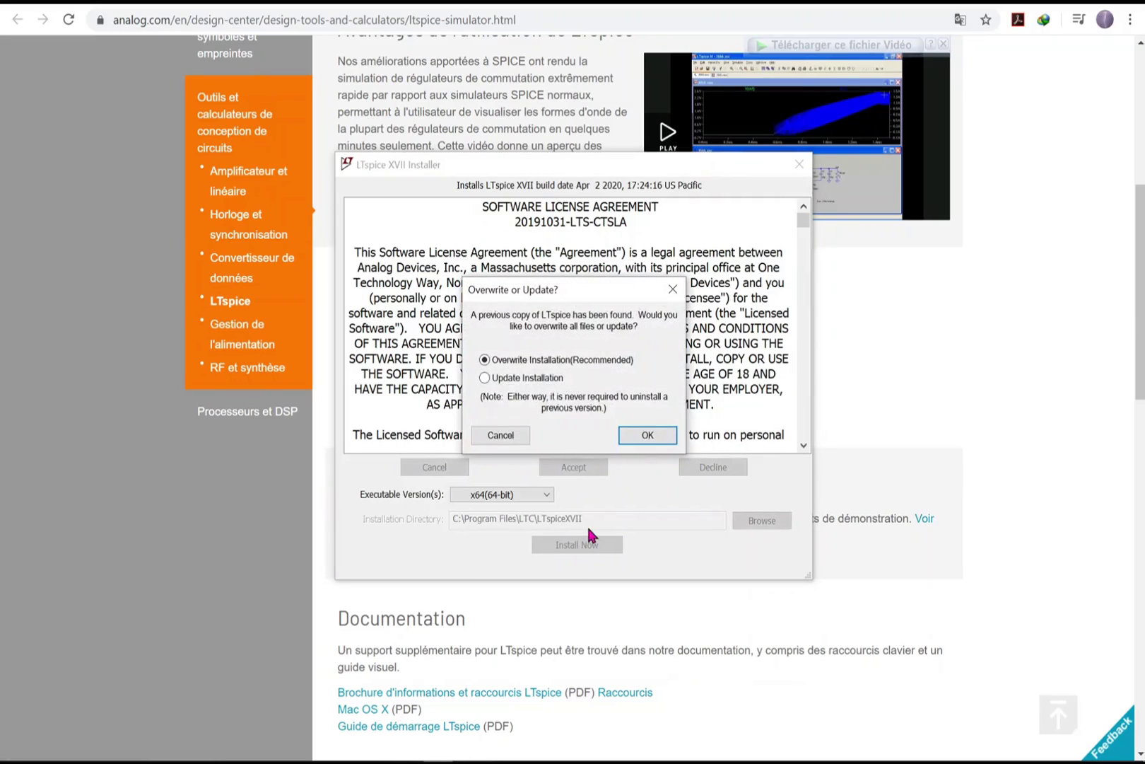
pyautogui.click(648, 436)
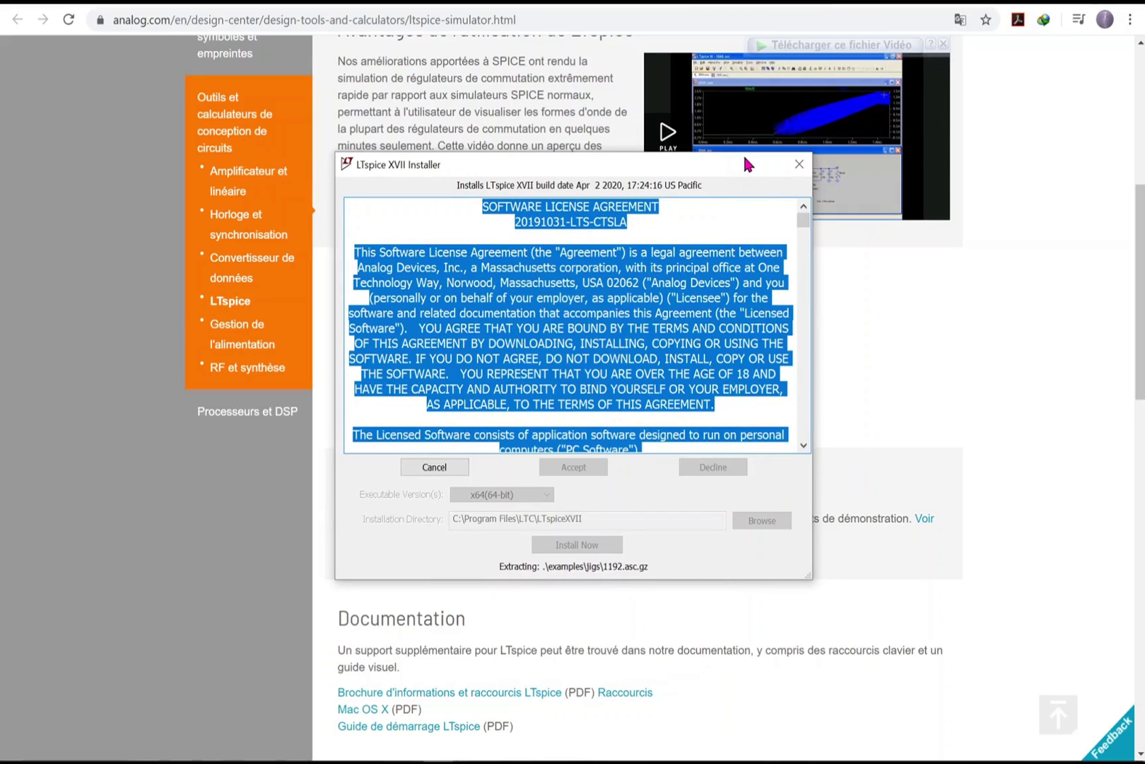
pyautogui.click(744, 227)
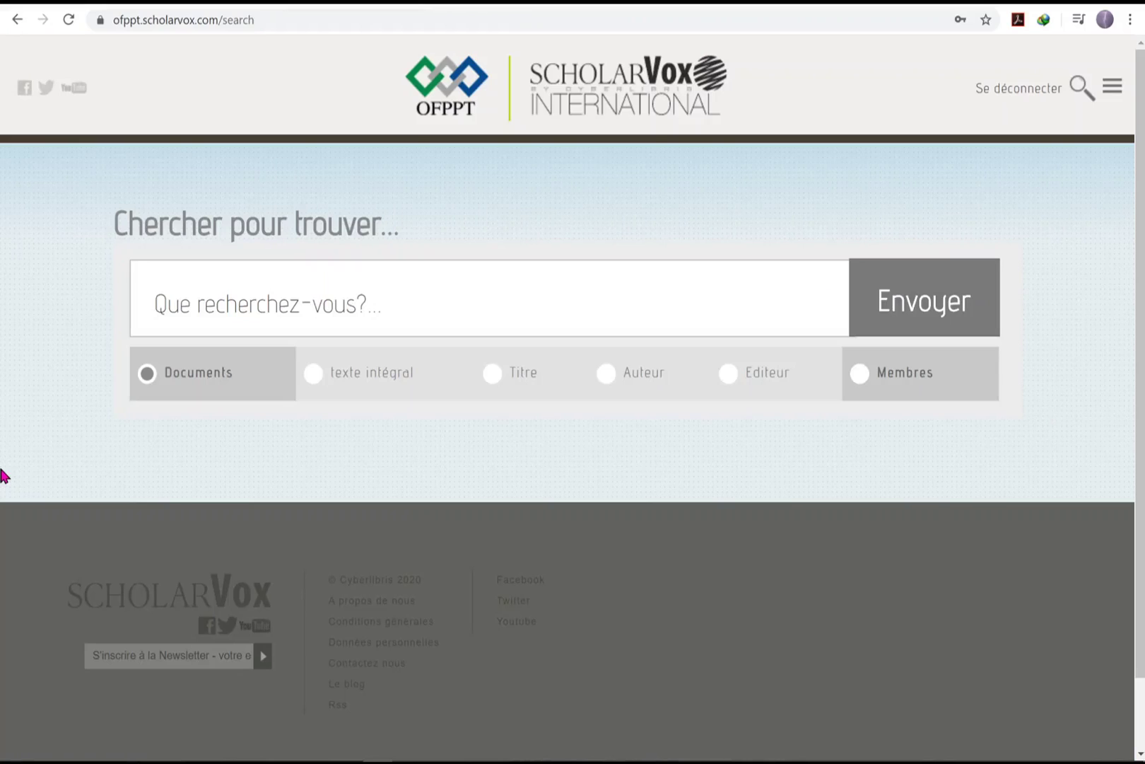
# Step: Search the ScholarVox library for "LTS", expand the description of the book "Le simulateur LTspice IV" and open it in the reader
pyautogui.write('LT')
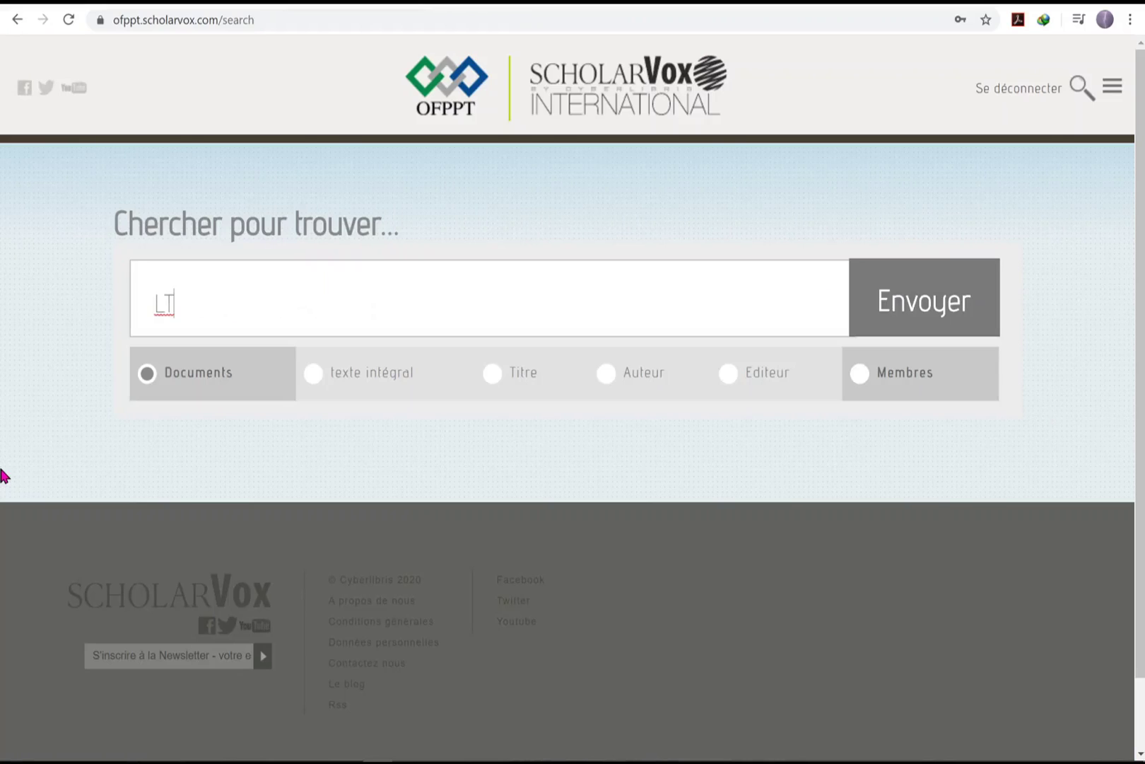
pyautogui.write('S')
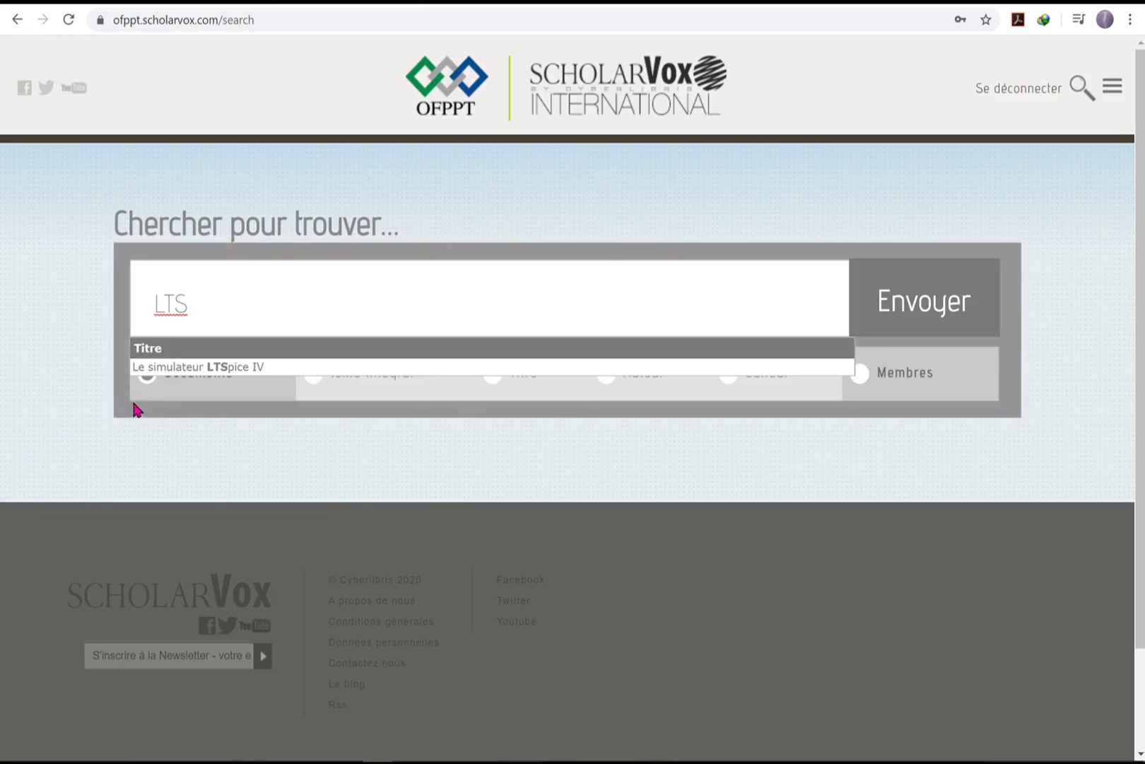
pyautogui.click(203, 365)
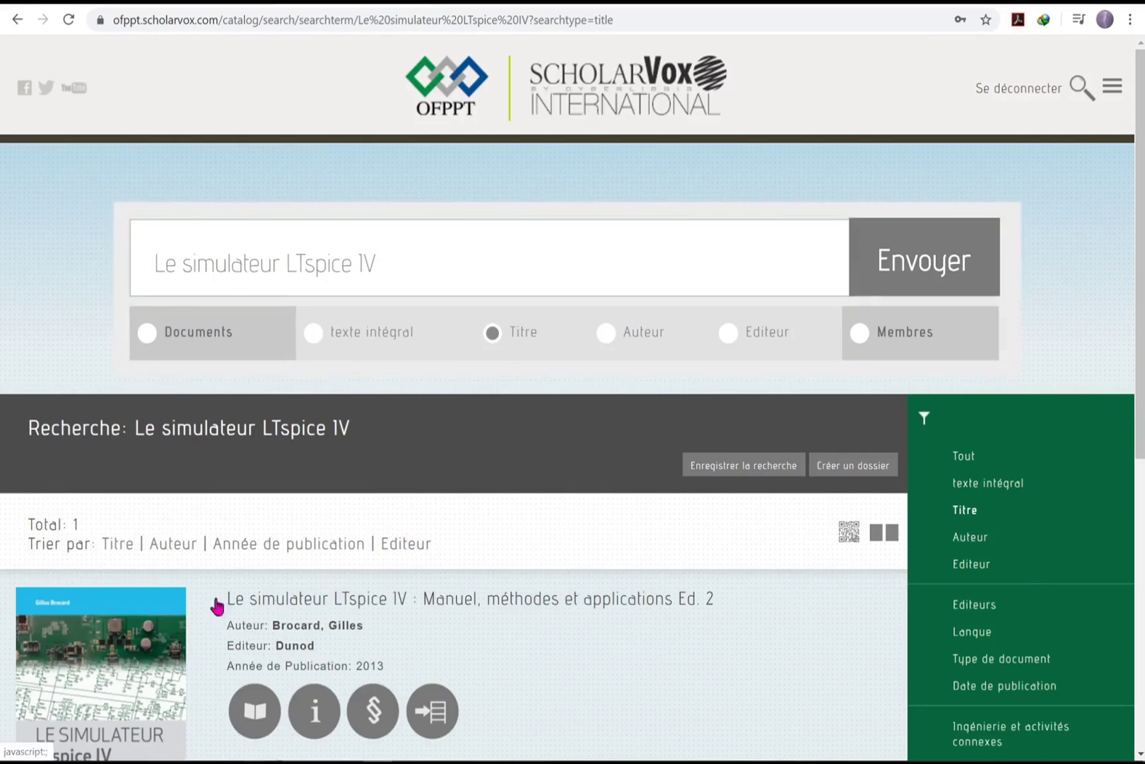
pyautogui.click(109, 640)
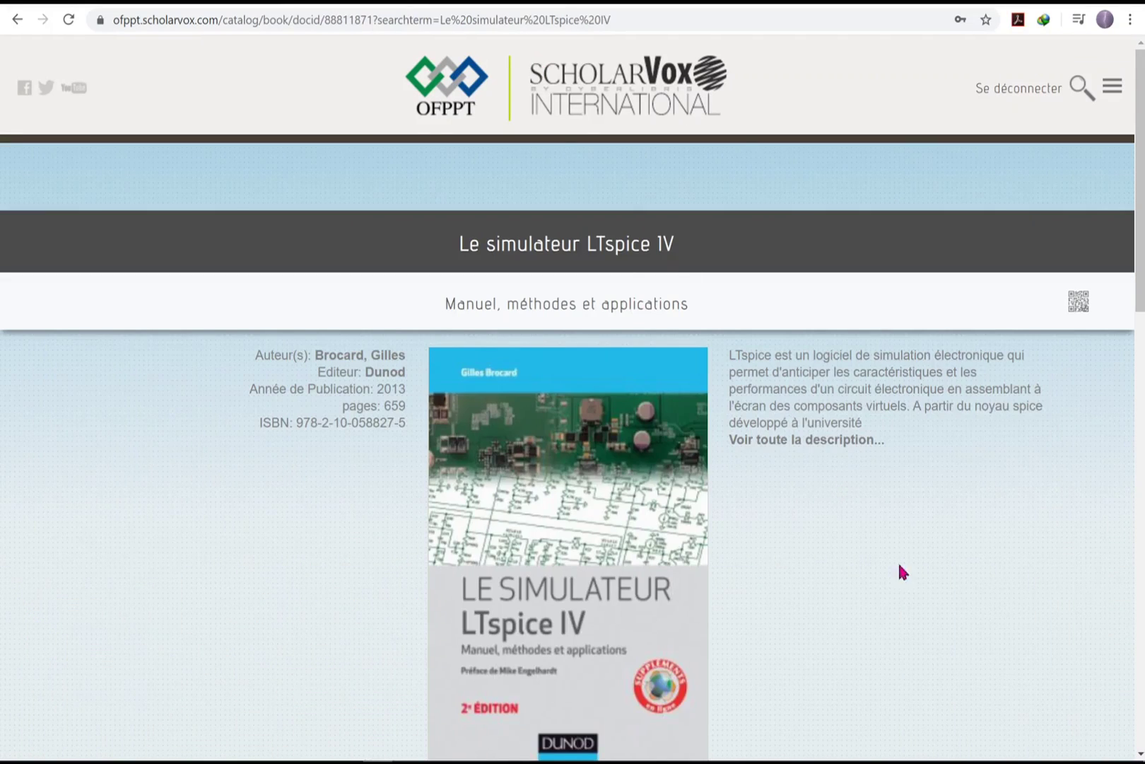
pyautogui.click(835, 448)
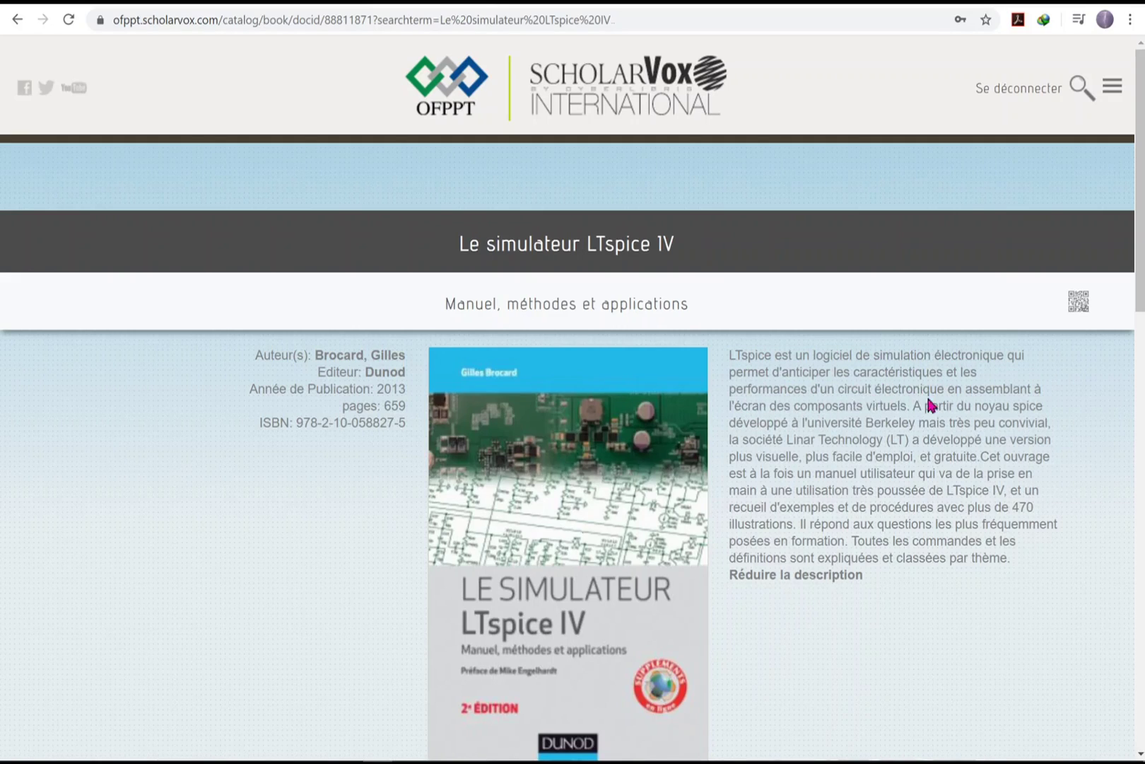
pyautogui.click(586, 525)
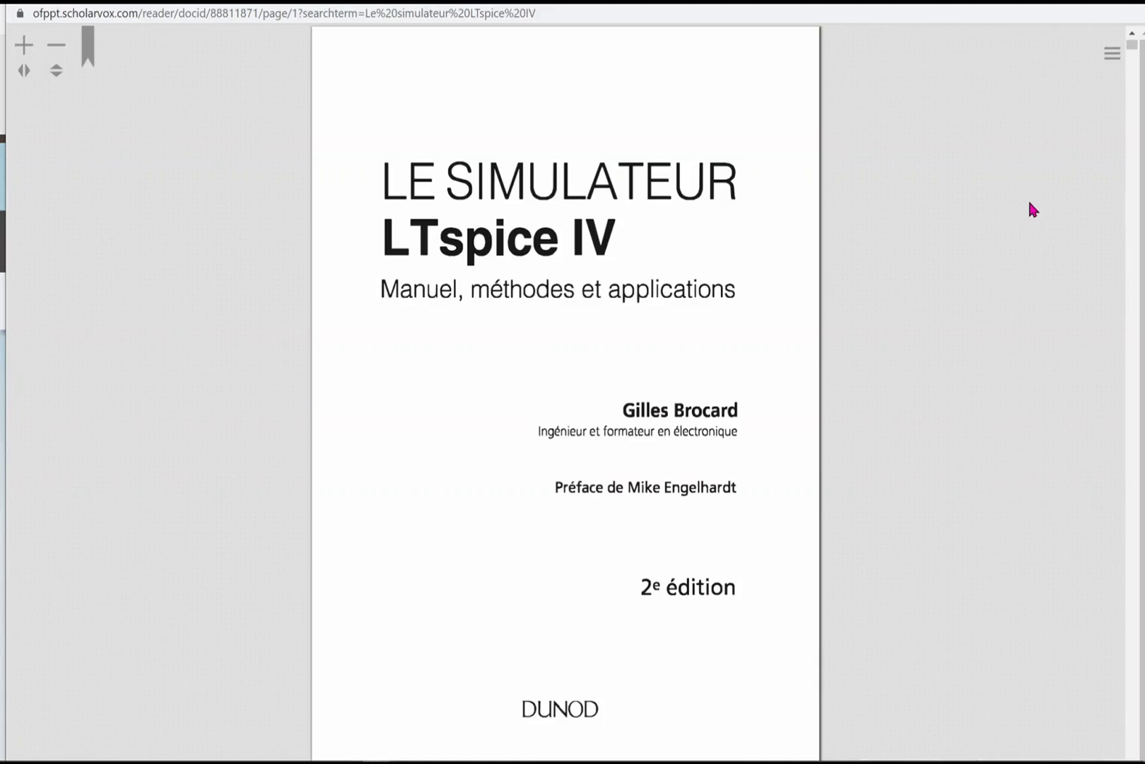
# Step: Go to the book's table of contents and open section 1.4, "Ce que LTspice IV sait faire"
pyautogui.scroll(-5, 912, 659)
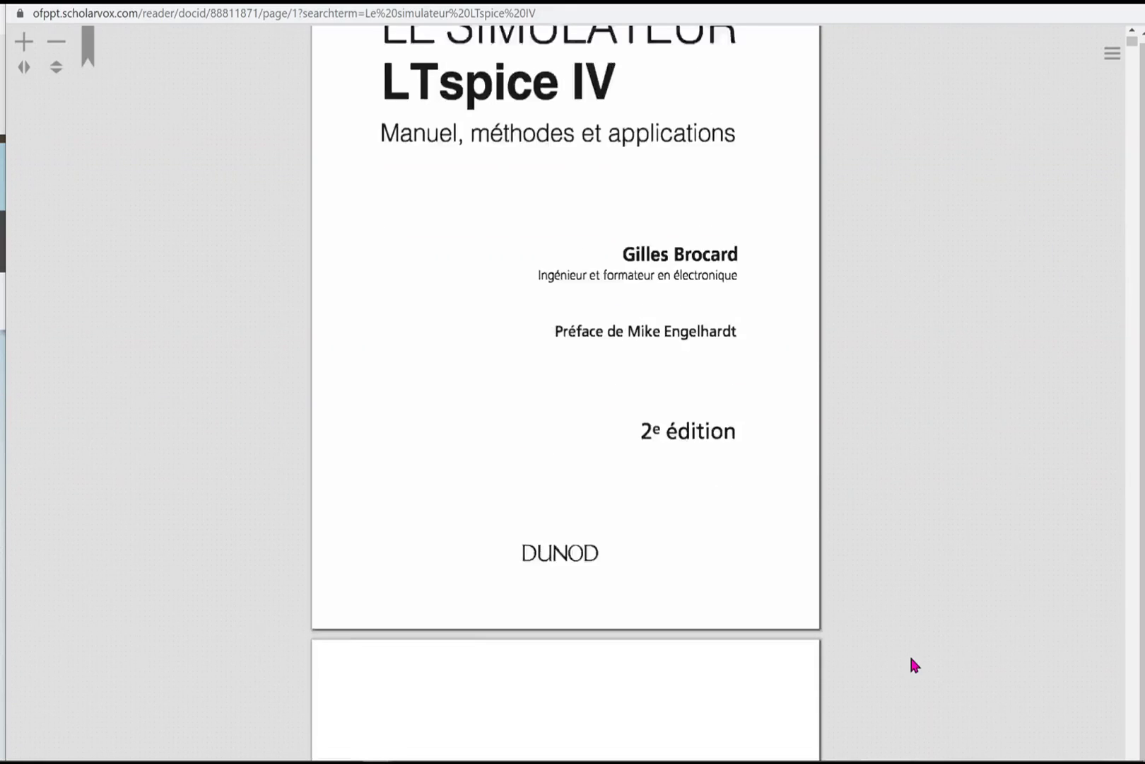
pyautogui.scroll(-8, 912, 664)
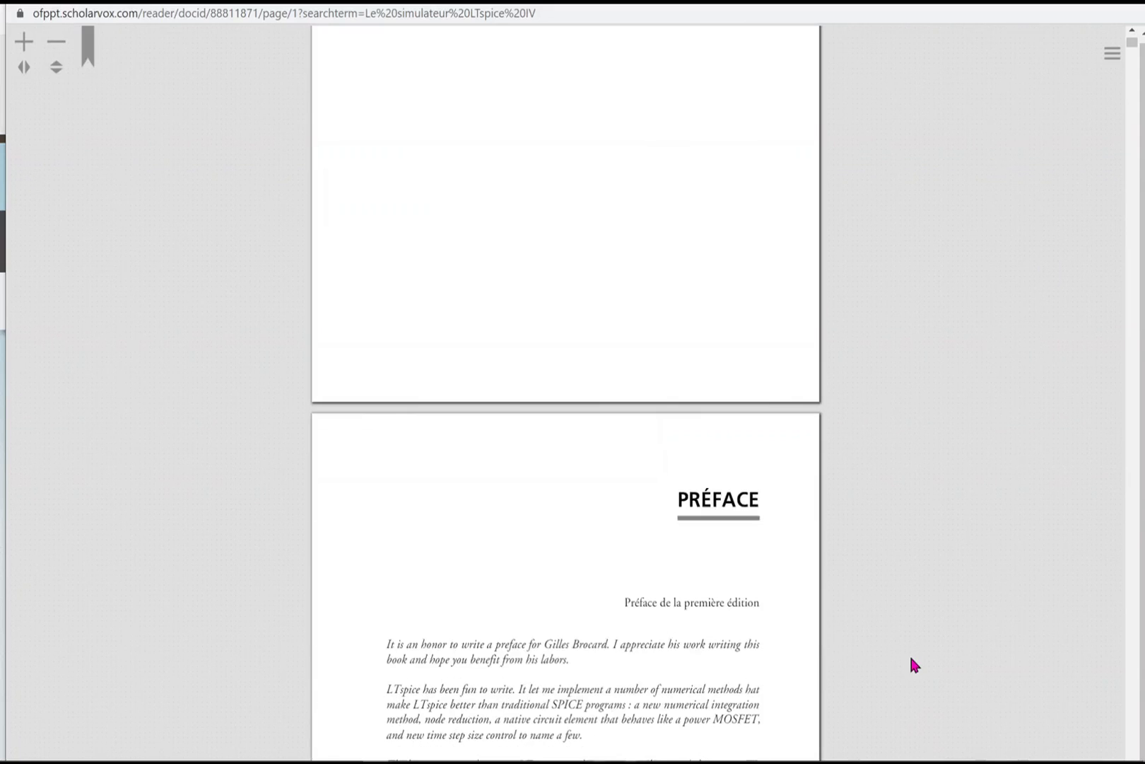
pyautogui.scroll(-10, 912, 661)
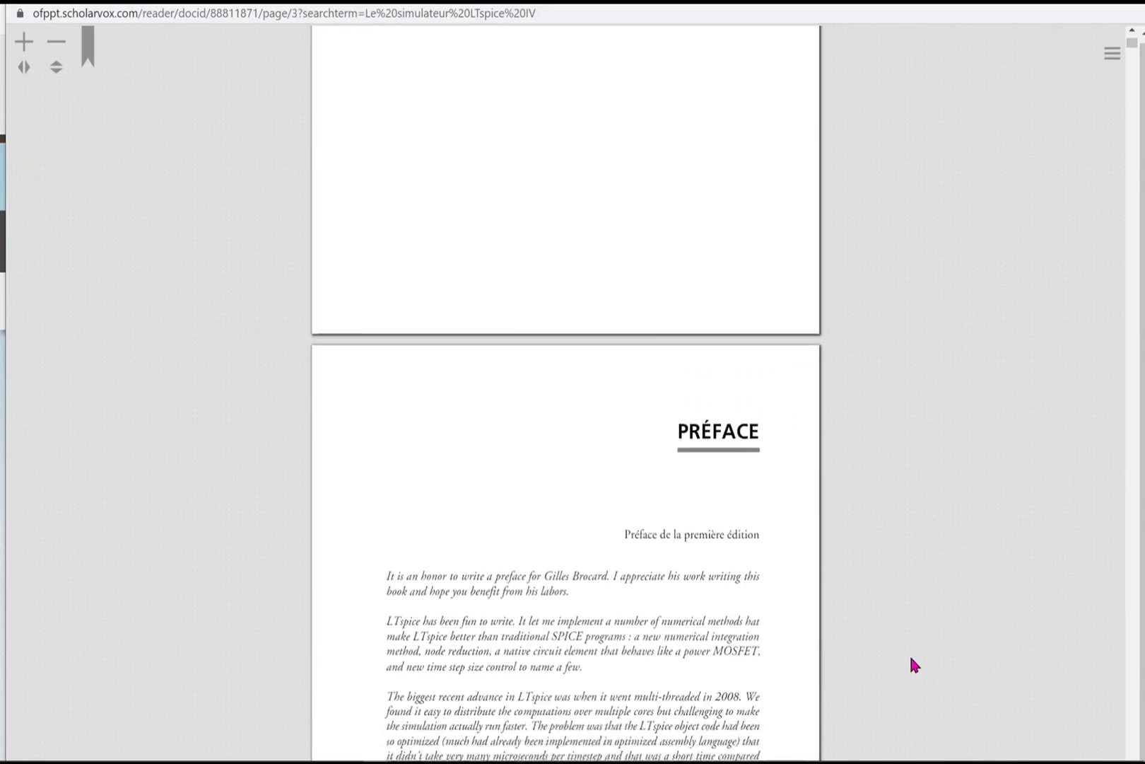
pyautogui.scroll(-10, 911, 665)
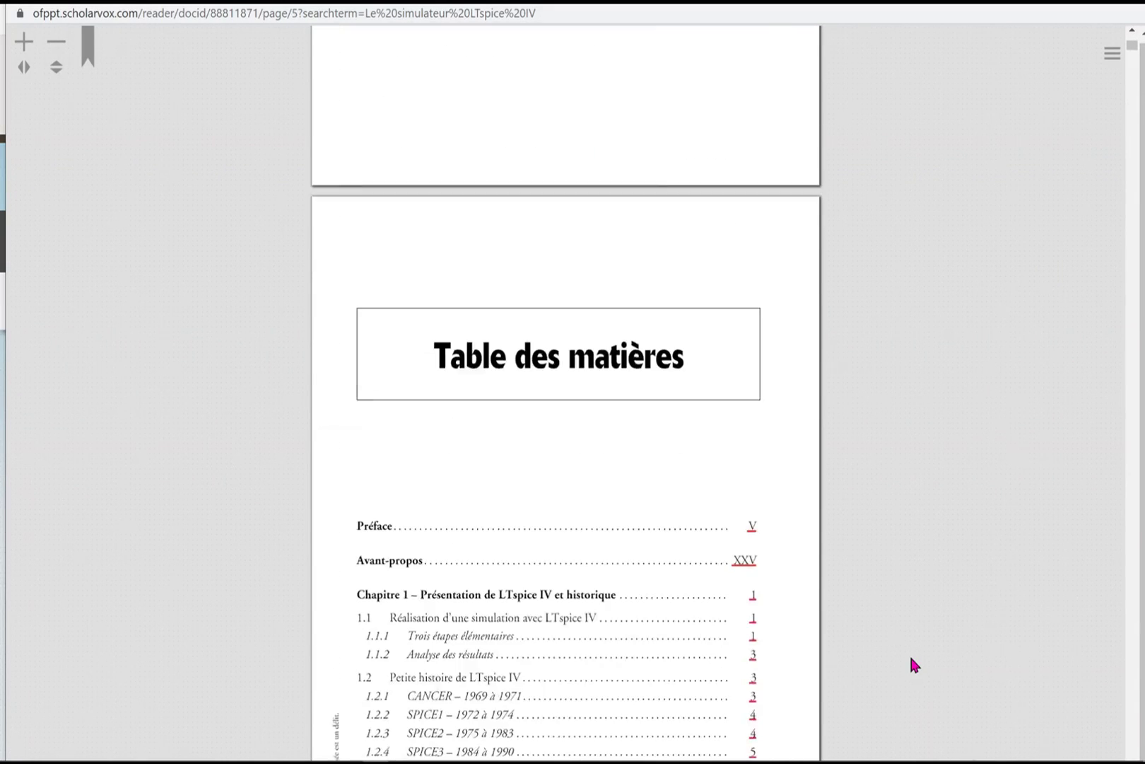
pyautogui.scroll(-2, 911, 665)
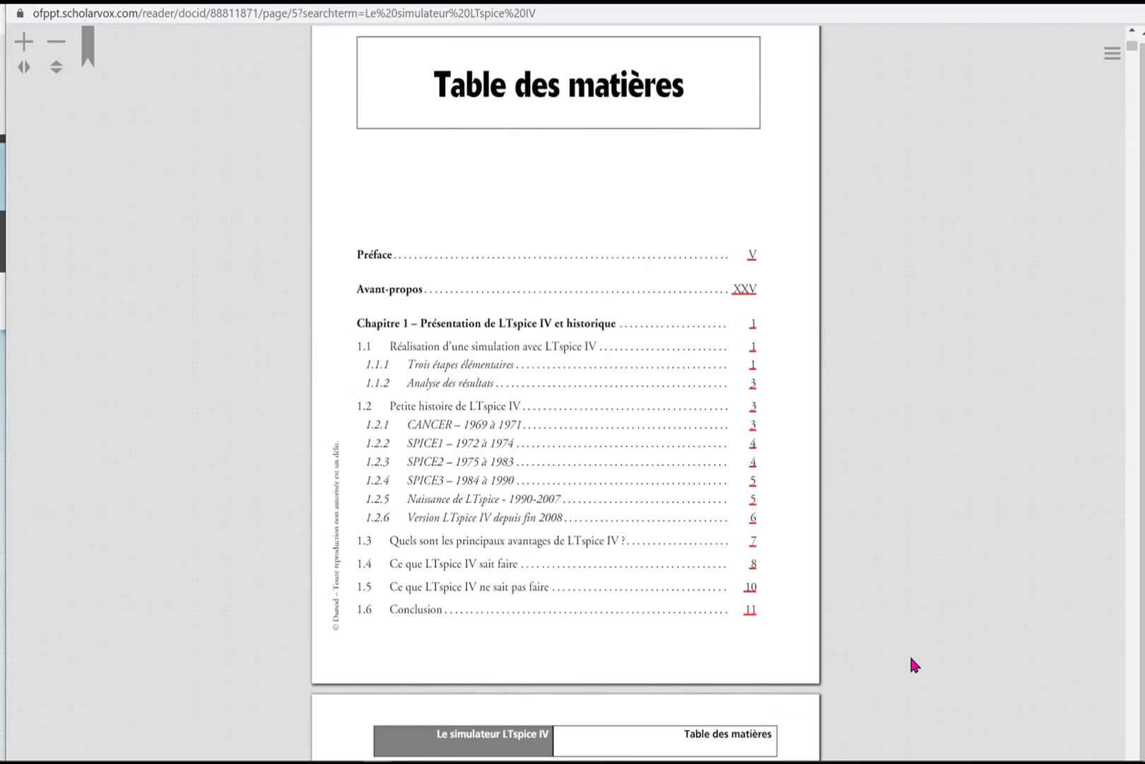
pyautogui.scroll(-1, 911, 659)
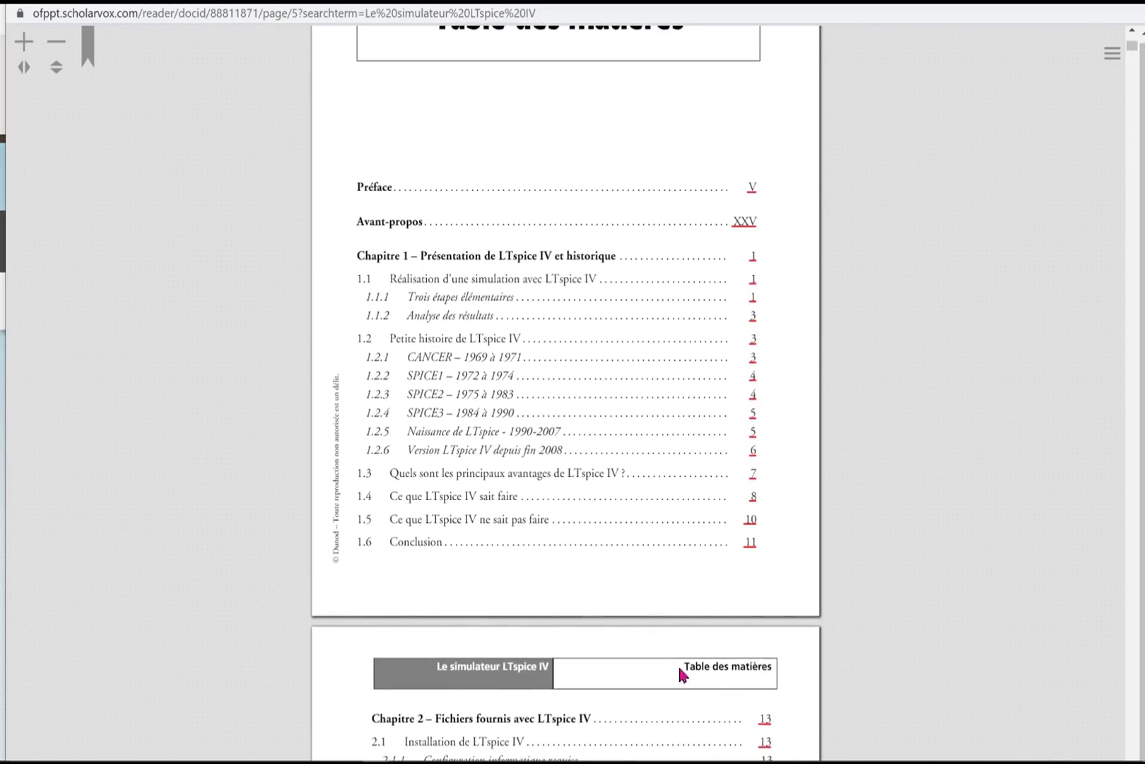
pyautogui.click(754, 498)
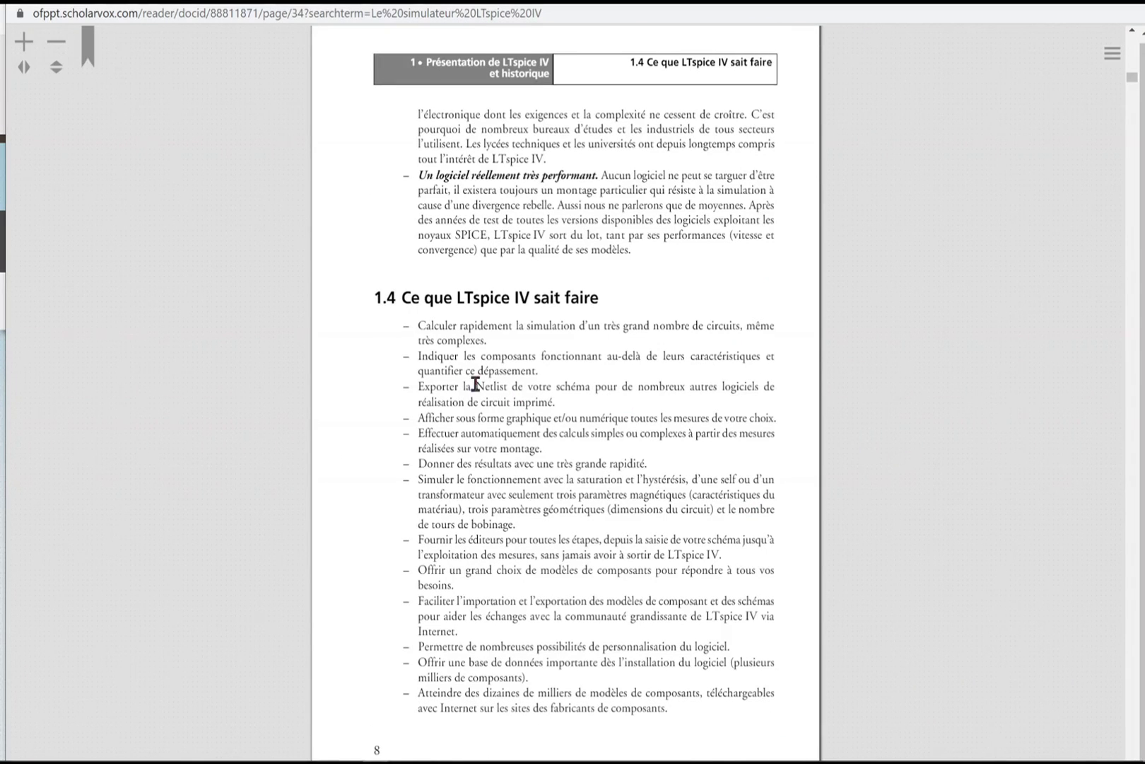
# Step: Enlarge the page and read section 1.4 on what LTspice IV can do, through to the start of section 1.5
pyautogui.click(23, 41)
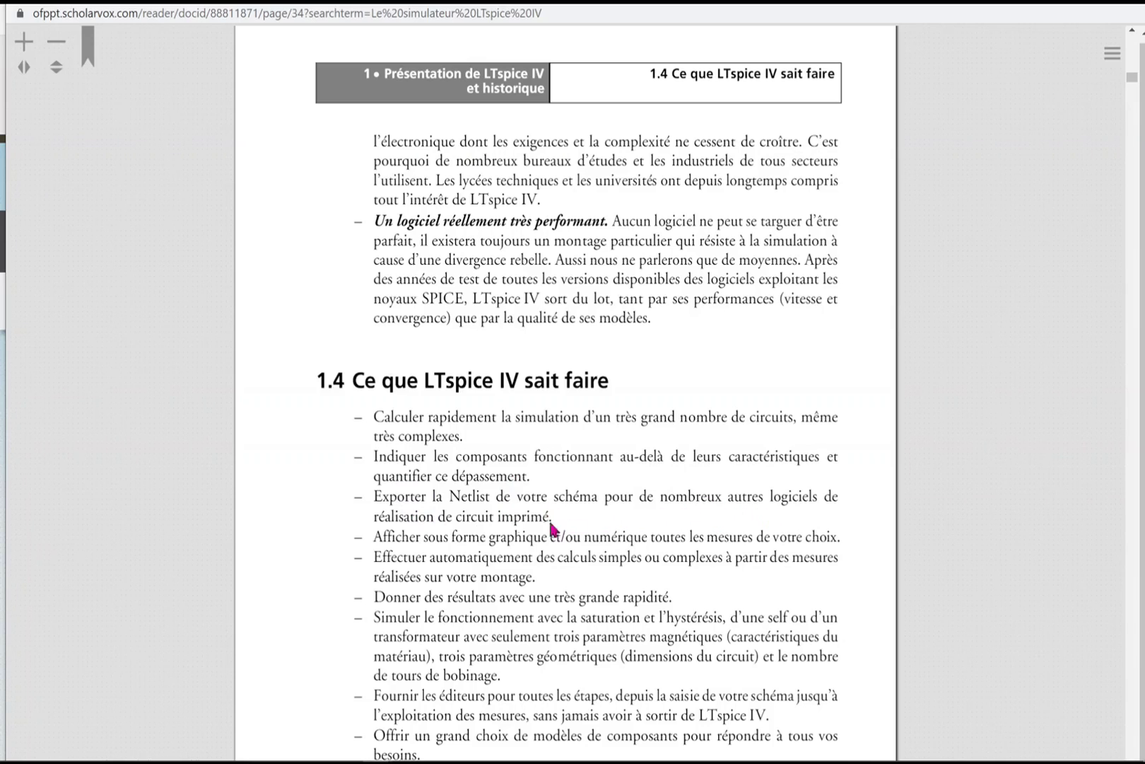
pyautogui.scroll(-1, 312, 697)
pyautogui.scroll(-5, 312, 697)
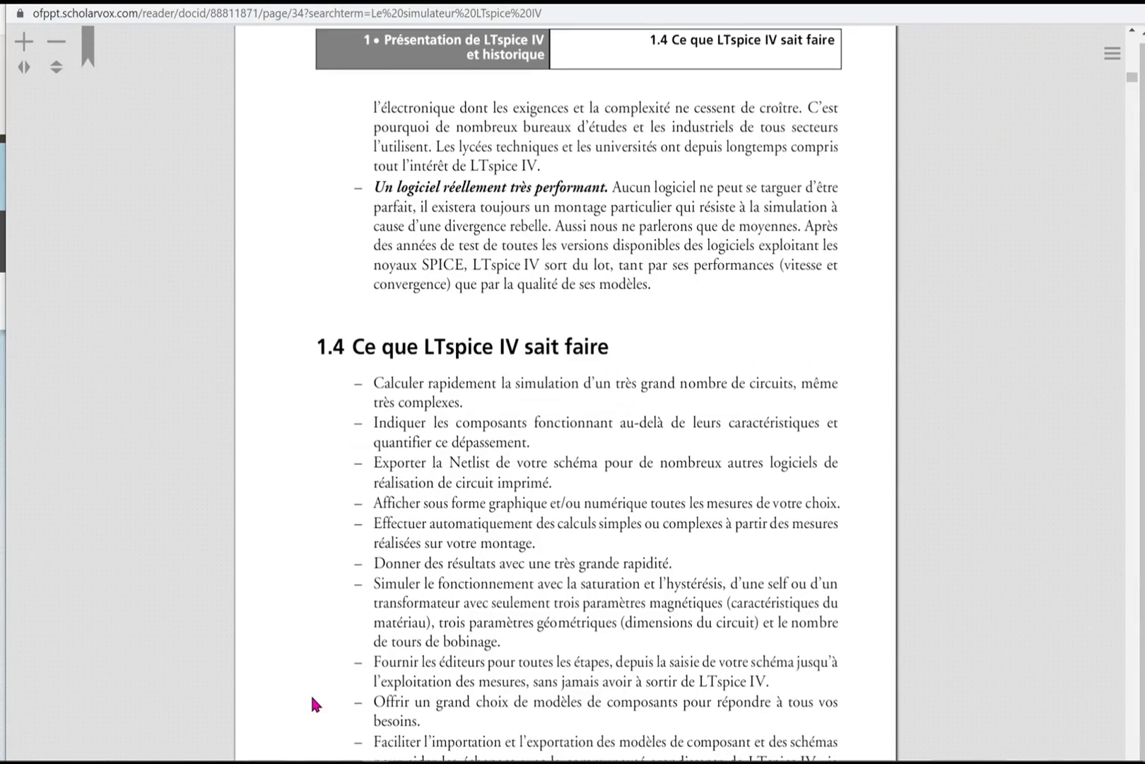
pyautogui.scroll(-2, 313, 700)
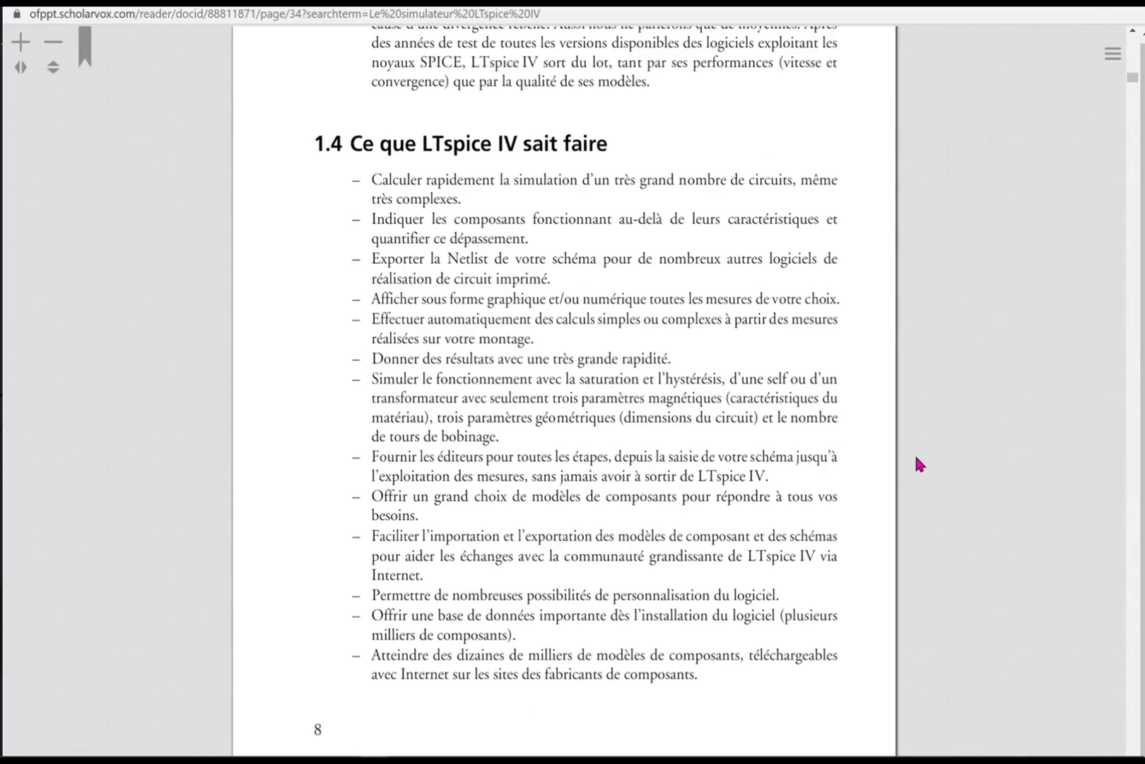
pyautogui.scroll(-3, 886, 480)
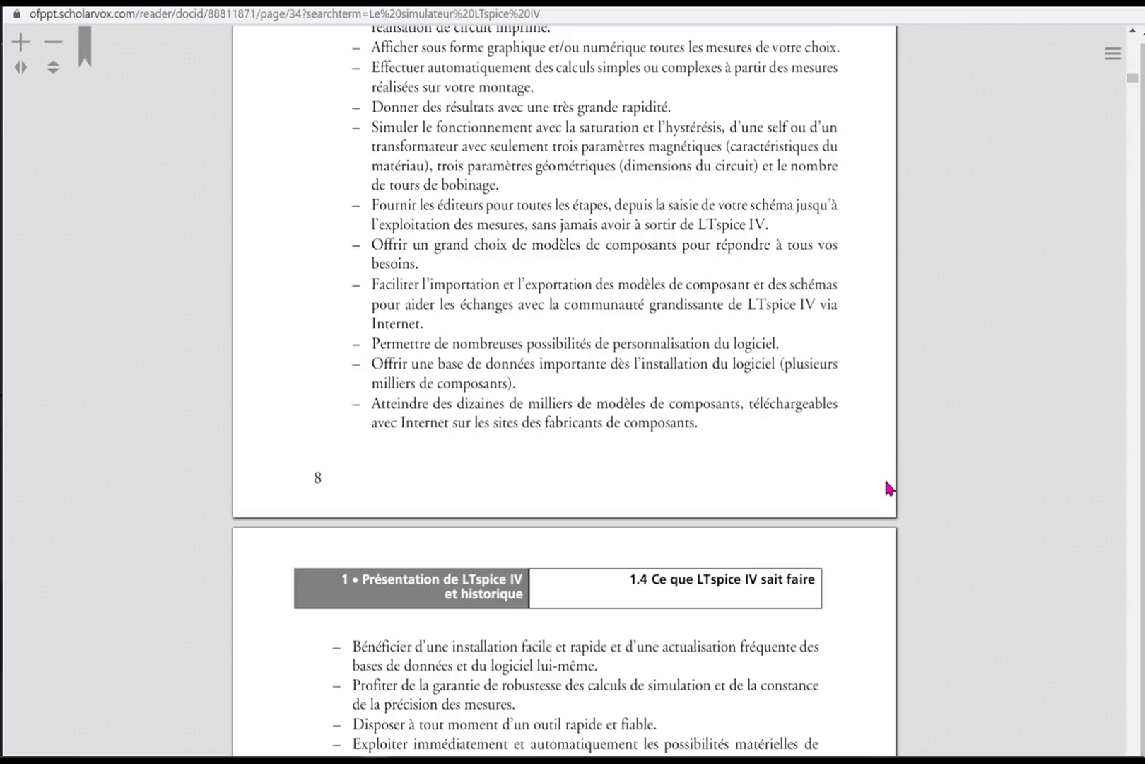
pyautogui.scroll(-13, 889, 488)
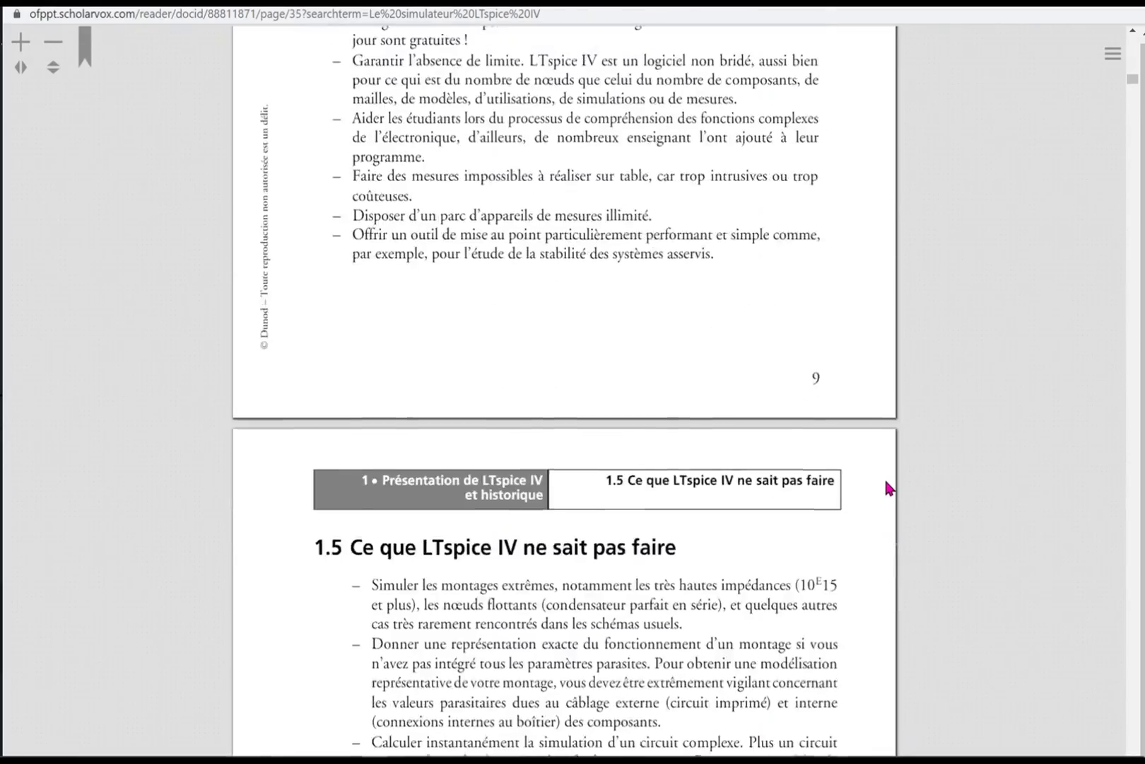
# Step: Look through chapter 2 on LTspice IV's installation, its editors and the supplied files, up to section 2.4.1 on component models
pyautogui.scroll(-20, 889, 488)
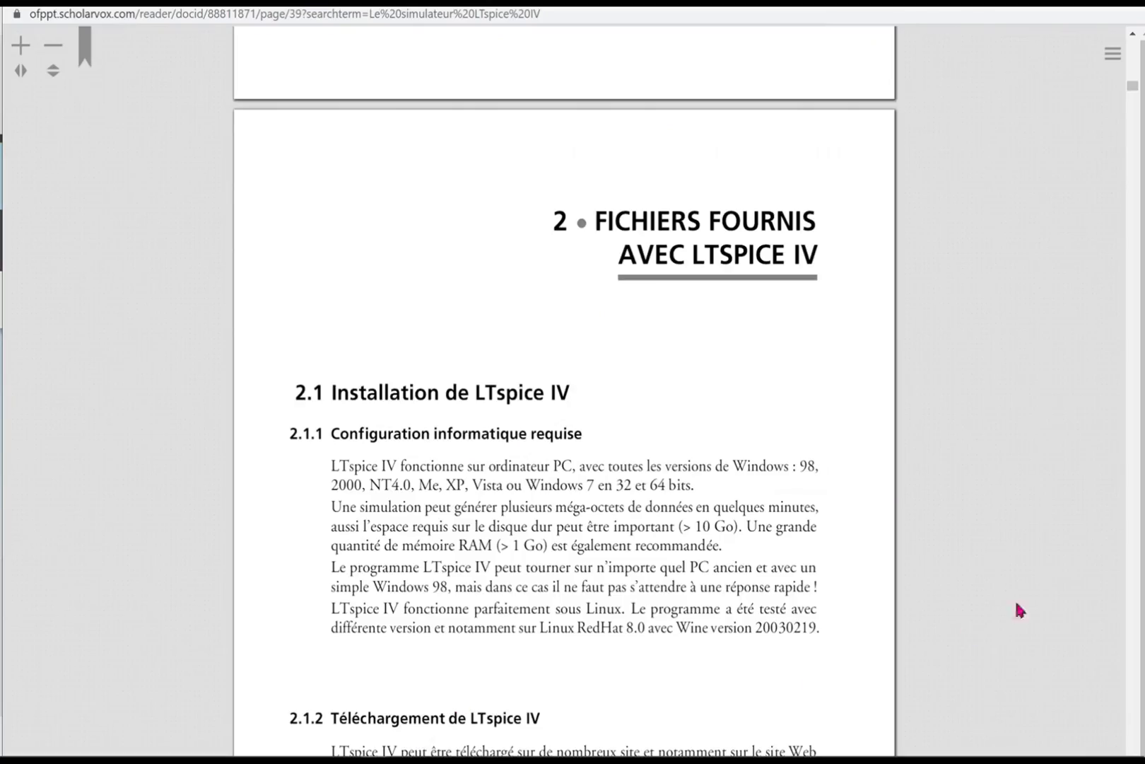
pyautogui.scroll(-15, 1016, 603)
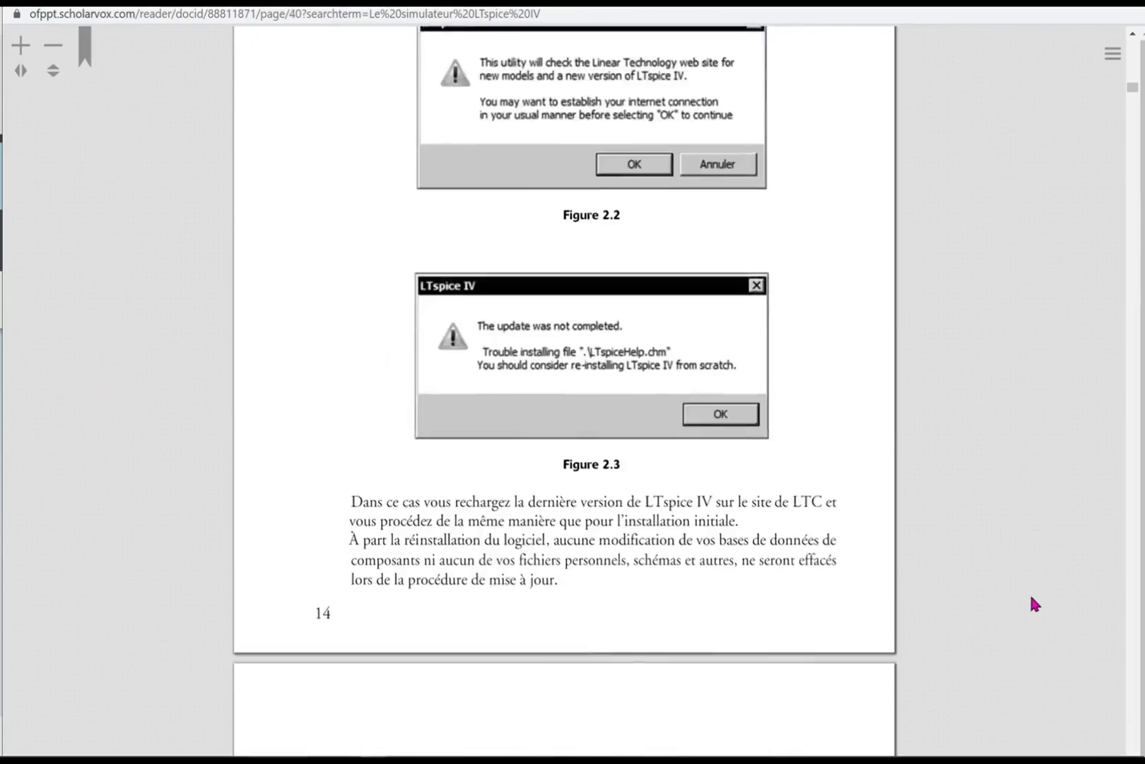
pyautogui.scroll(-15, 1032, 601)
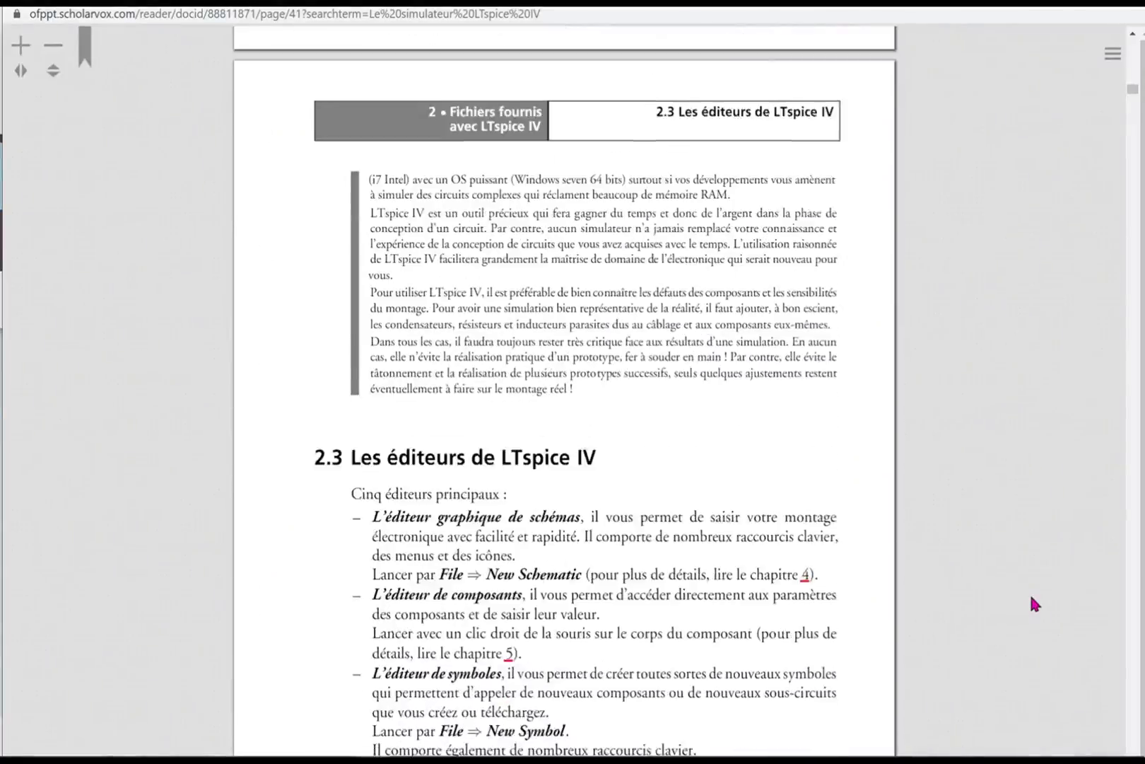
pyautogui.scroll(-15, 1031, 602)
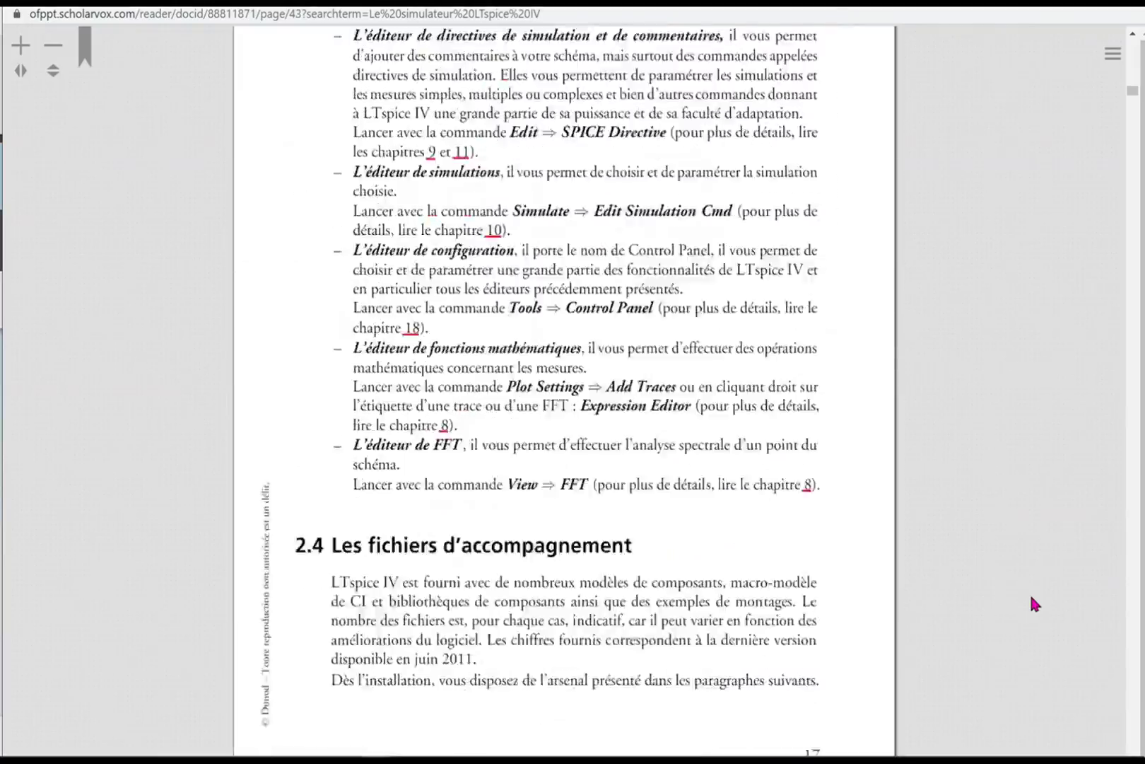
pyautogui.scroll(-4, 1031, 598)
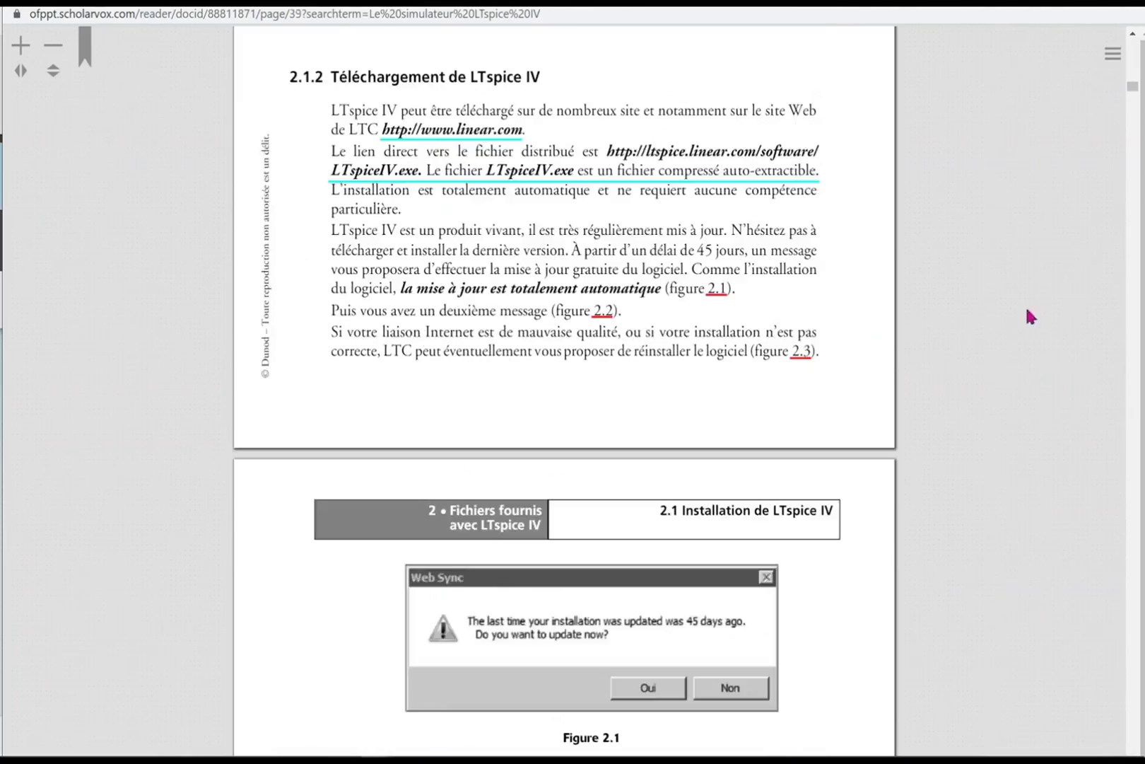
pyautogui.scroll(-8, 1026, 311)
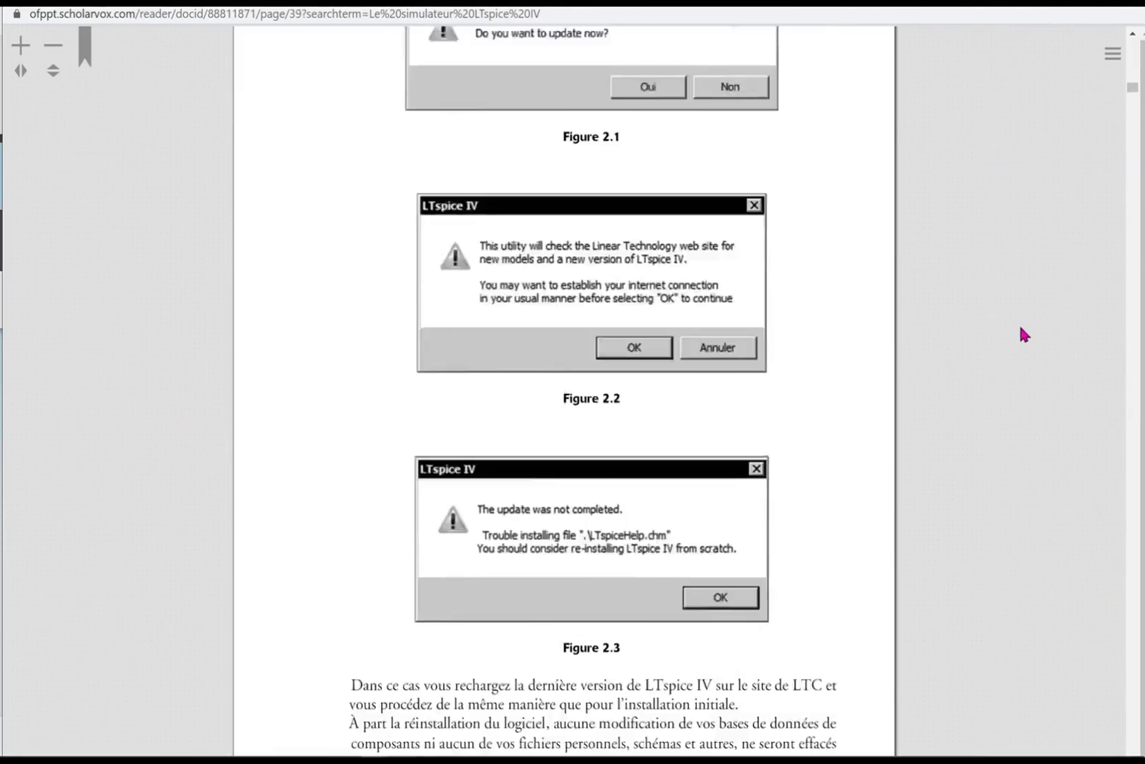
pyautogui.scroll(-12, 1022, 333)
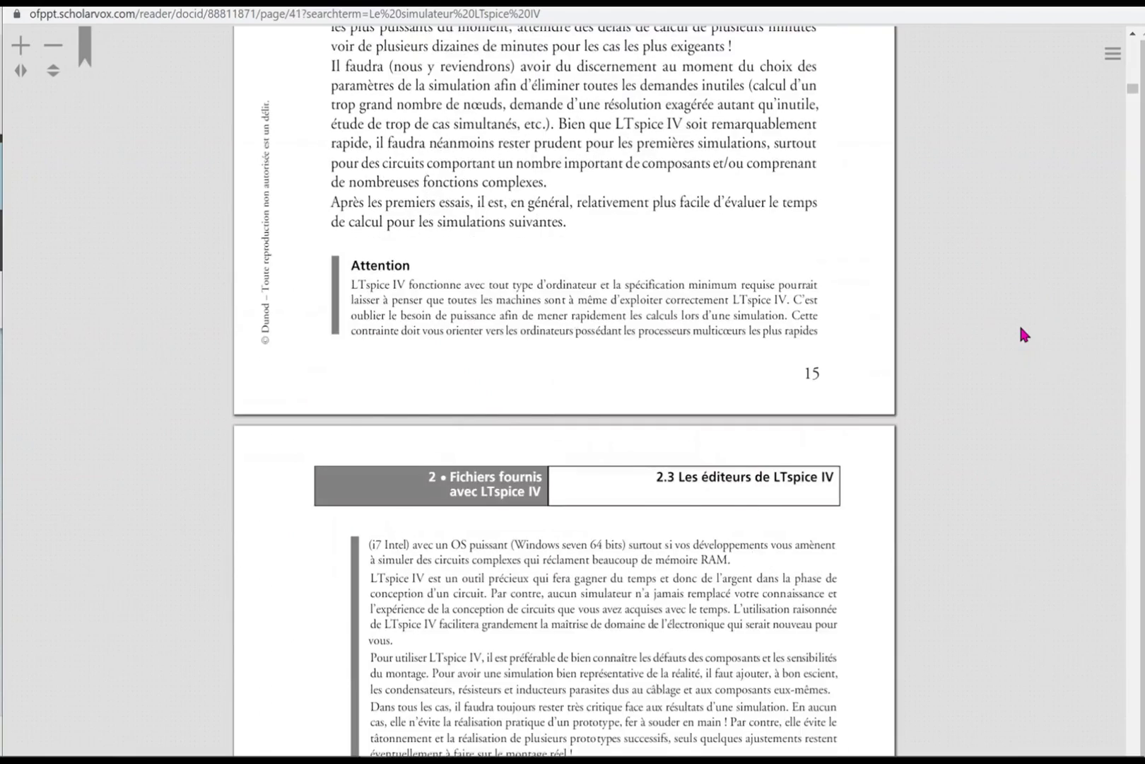
pyautogui.scroll(-5, 1024, 333)
pyautogui.scroll(-11, 1025, 334)
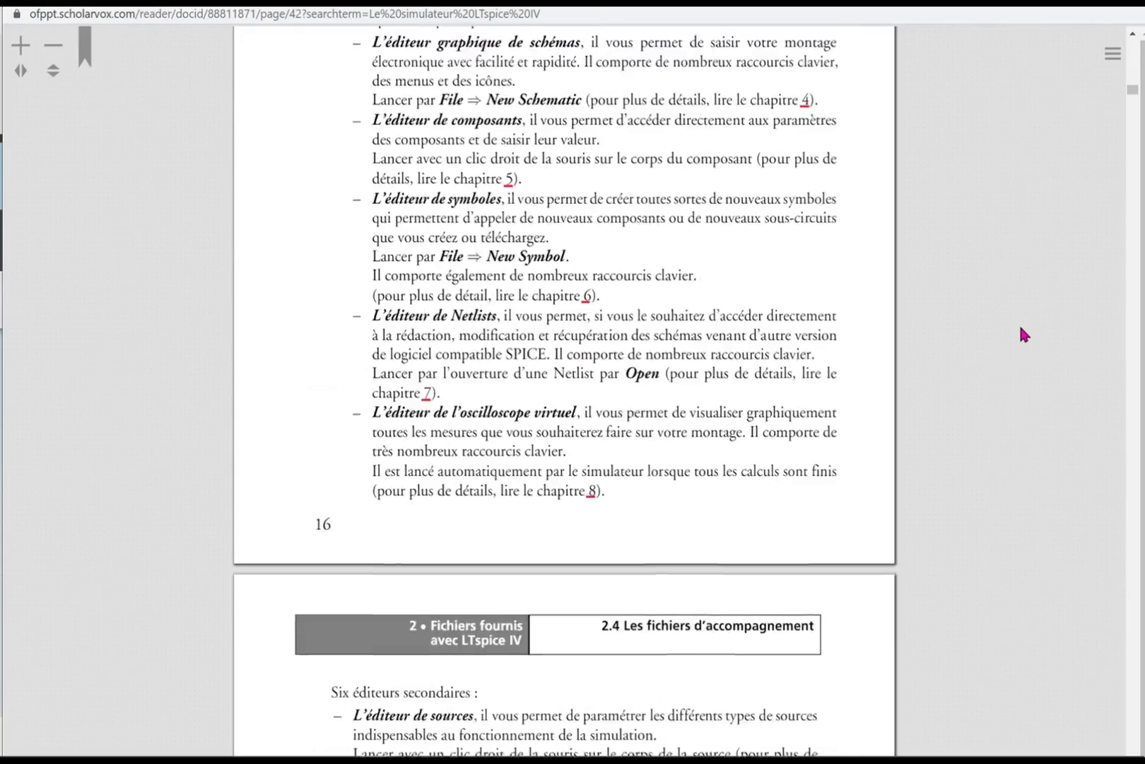
pyautogui.scroll(-14, 1025, 333)
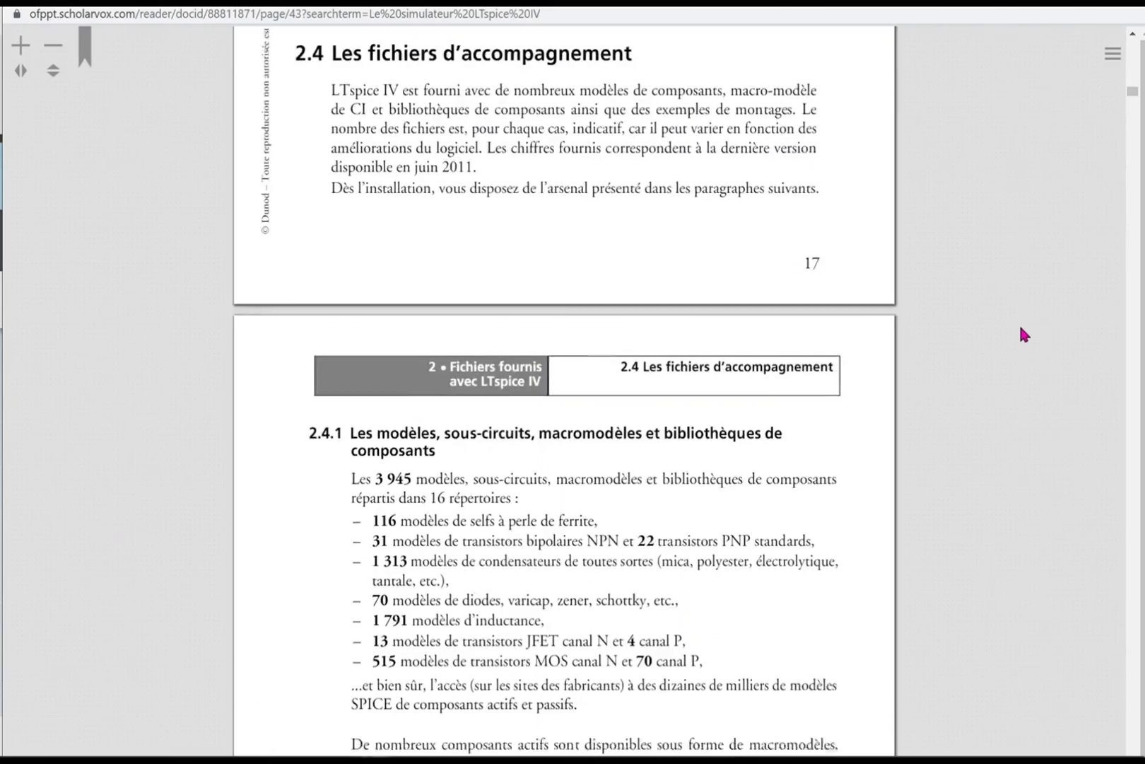
pyautogui.scroll(-1, 1022, 332)
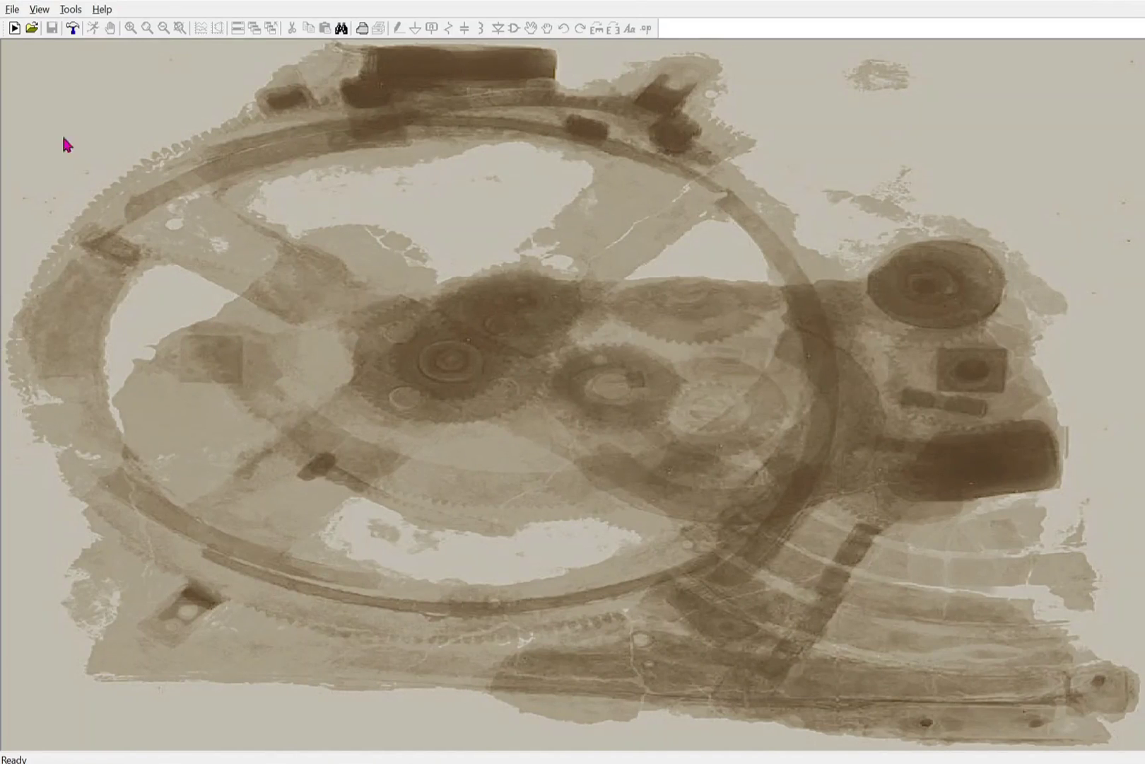
# Step: Create a new schematic and review the Control Panel's SPICE and Drafting Options settings
pyautogui.click(14, 30)
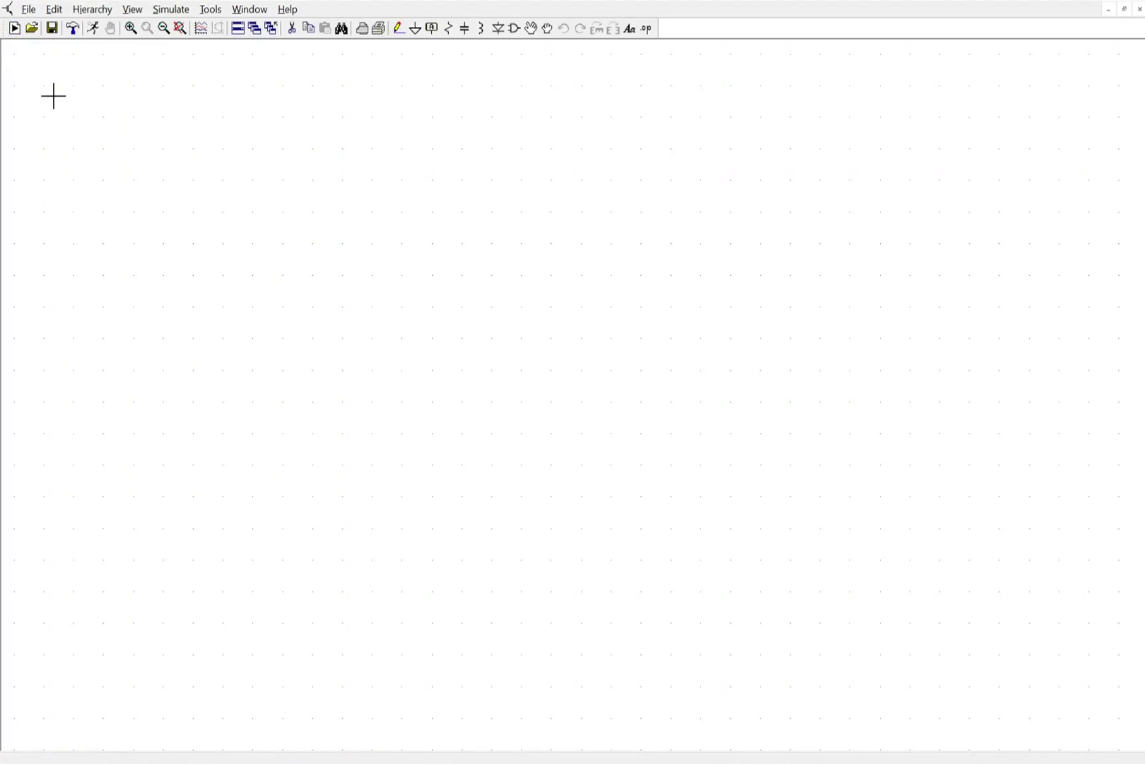
pyautogui.click(73, 31)
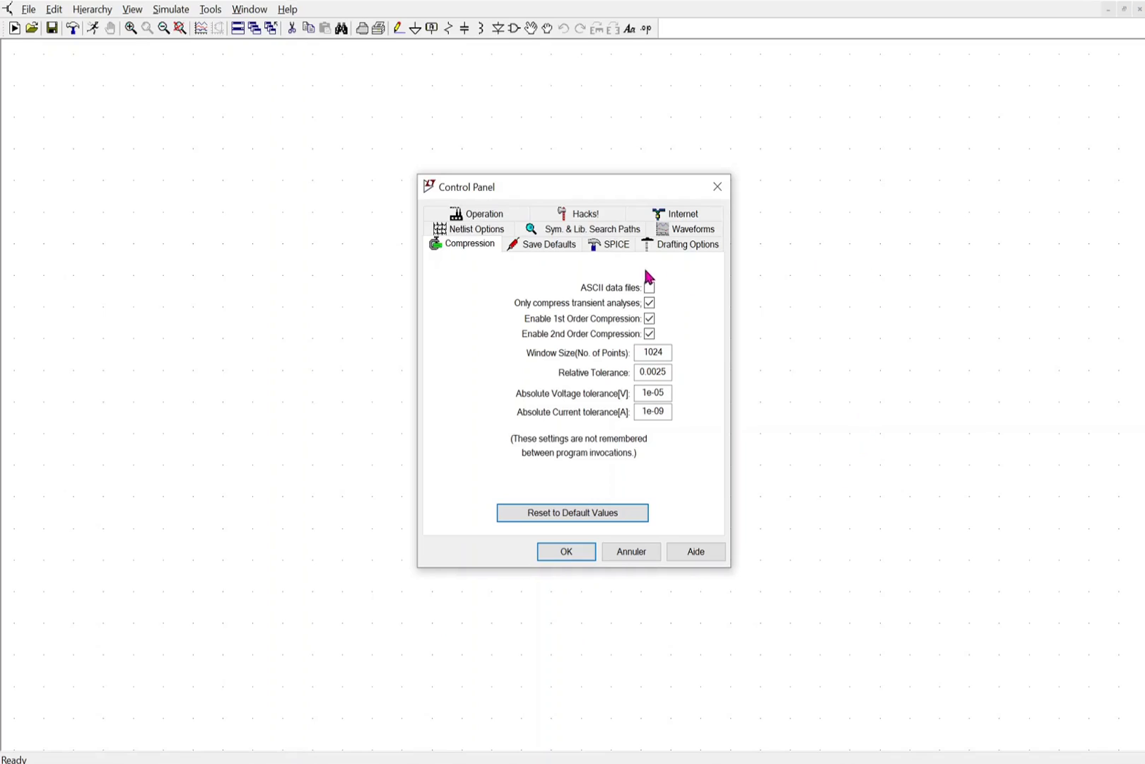
pyautogui.click(609, 249)
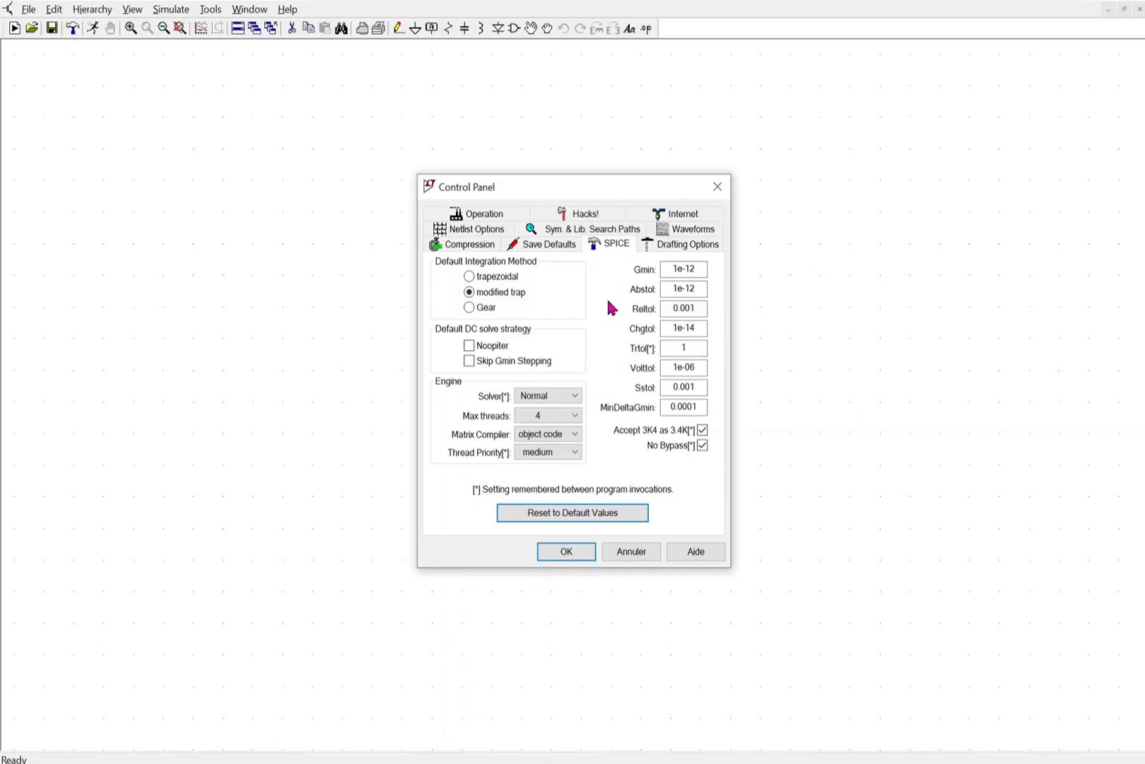
pyautogui.click(685, 249)
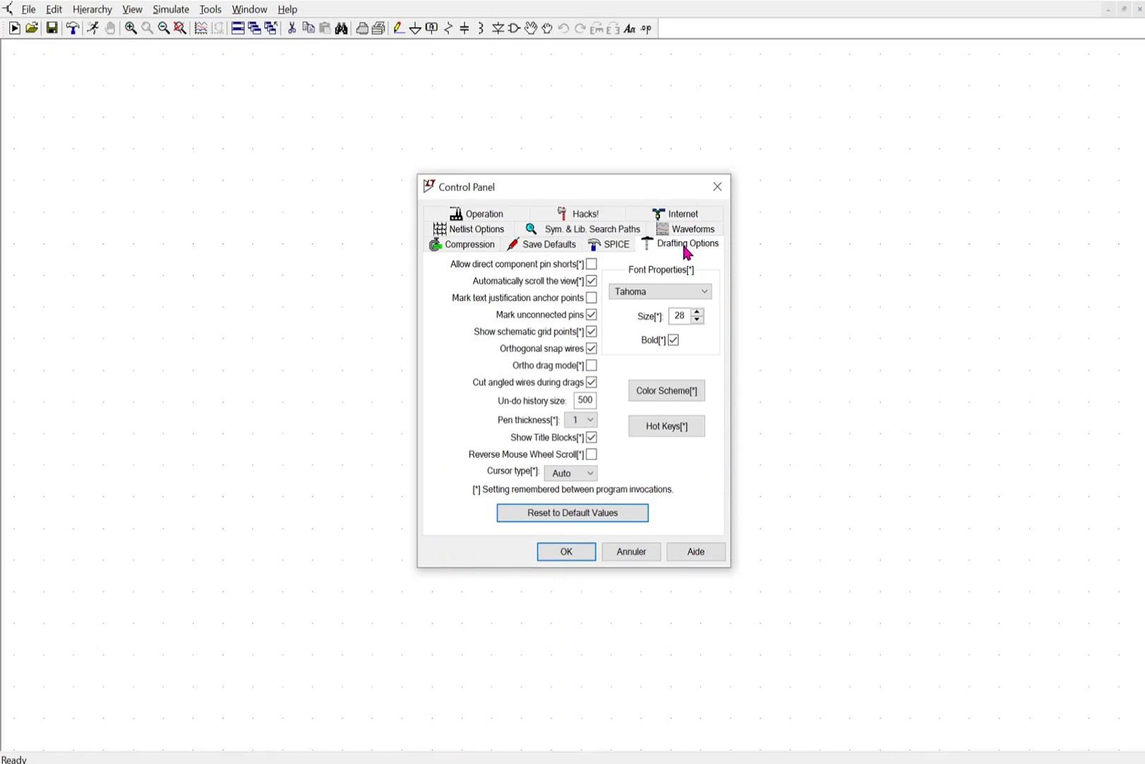
# Step: Try a schematic background colour of red 204, green 153 and blue 153 in the colour scheme
pyautogui.click(668, 397)
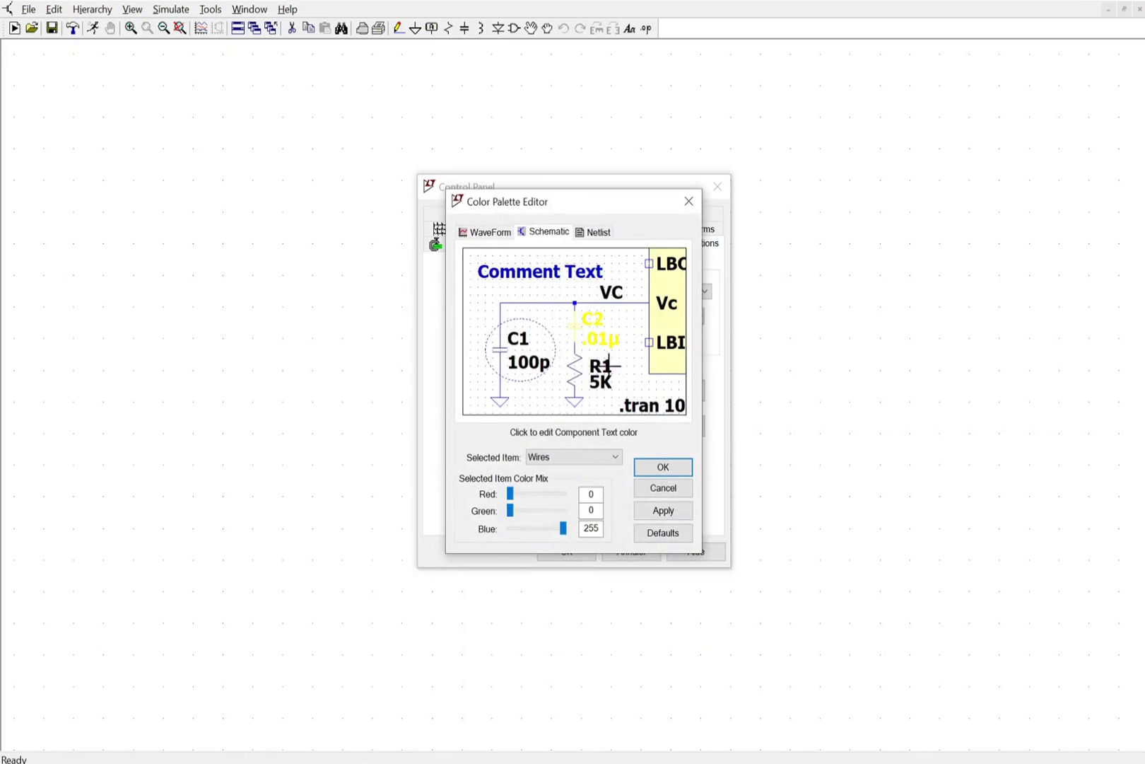
pyautogui.click(615, 458)
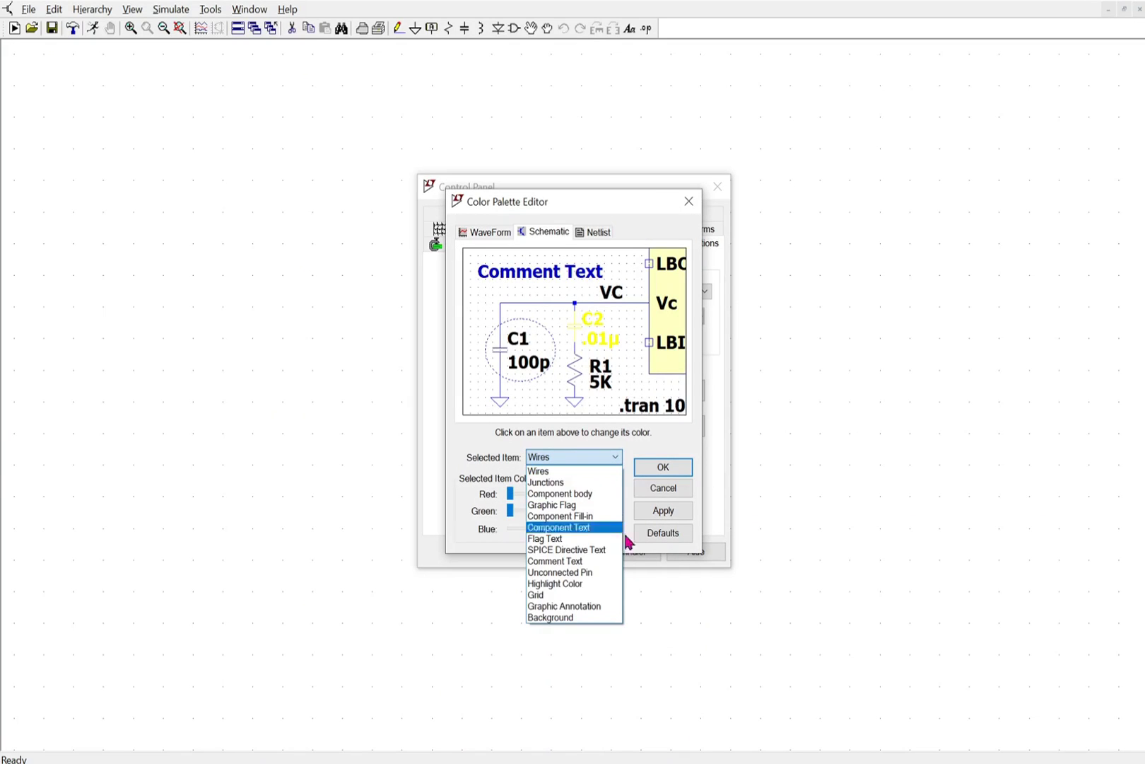
pyautogui.click(578, 617)
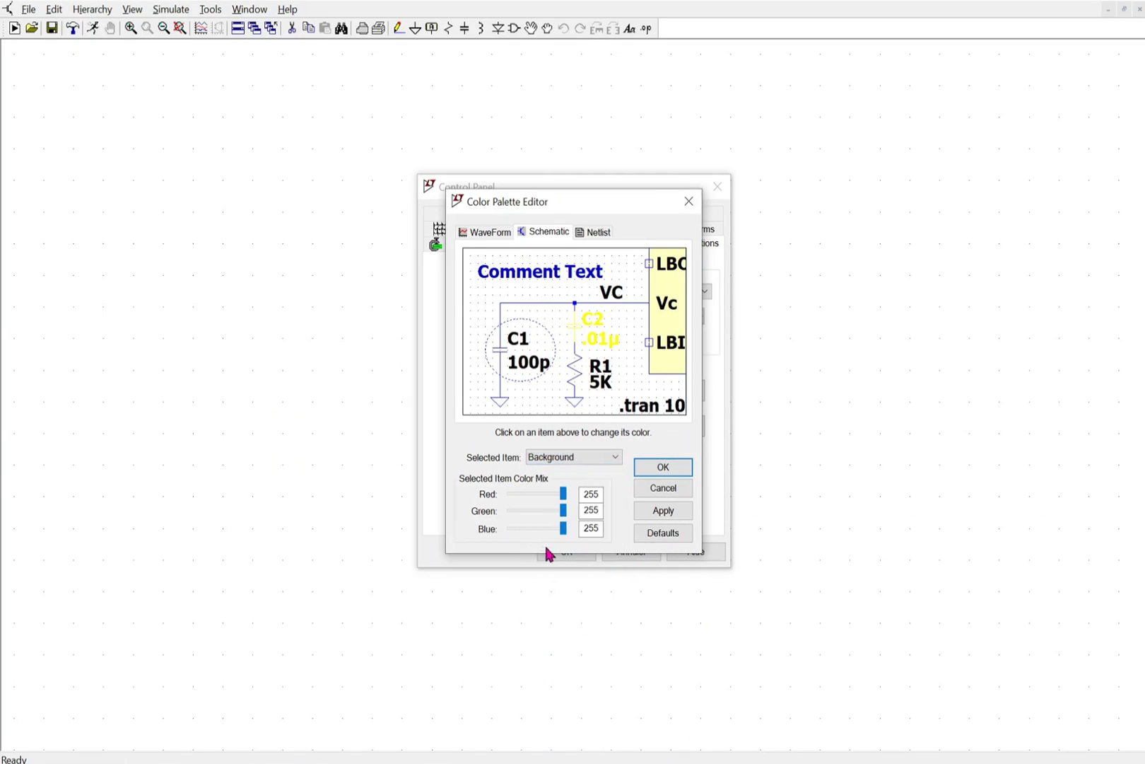
pyautogui.click(545, 494)
pyautogui.click(530, 496)
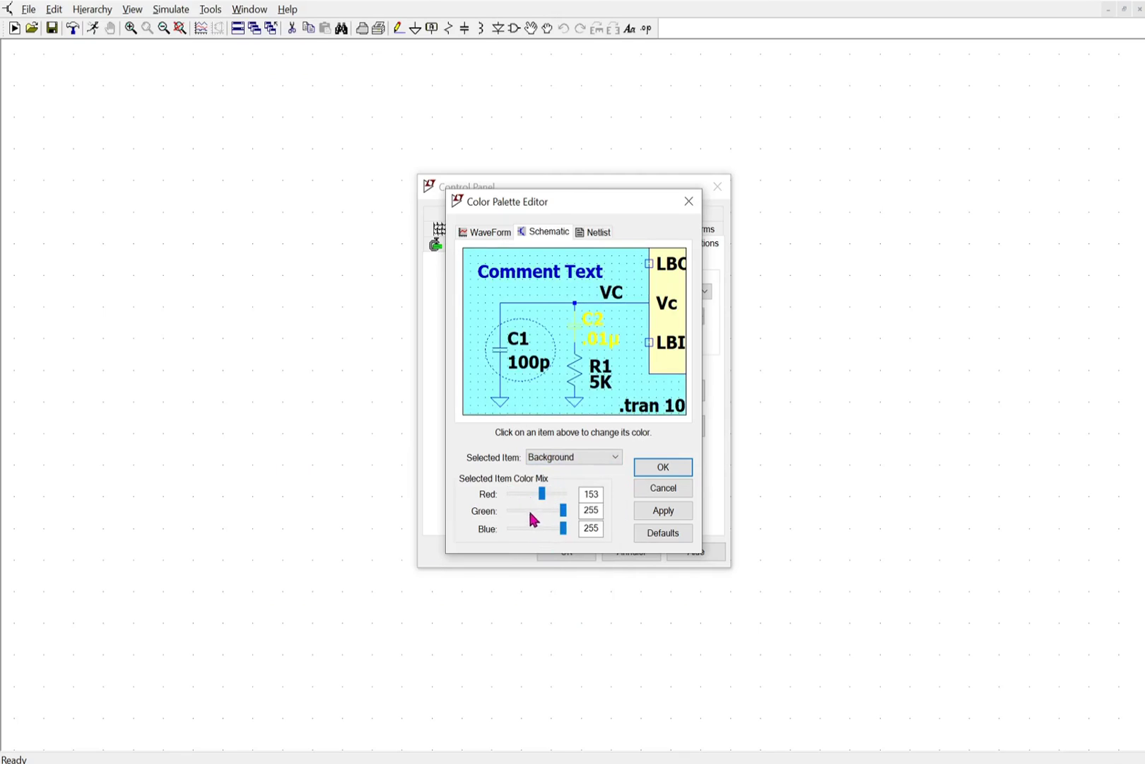
pyautogui.click(529, 509)
pyautogui.click(527, 508)
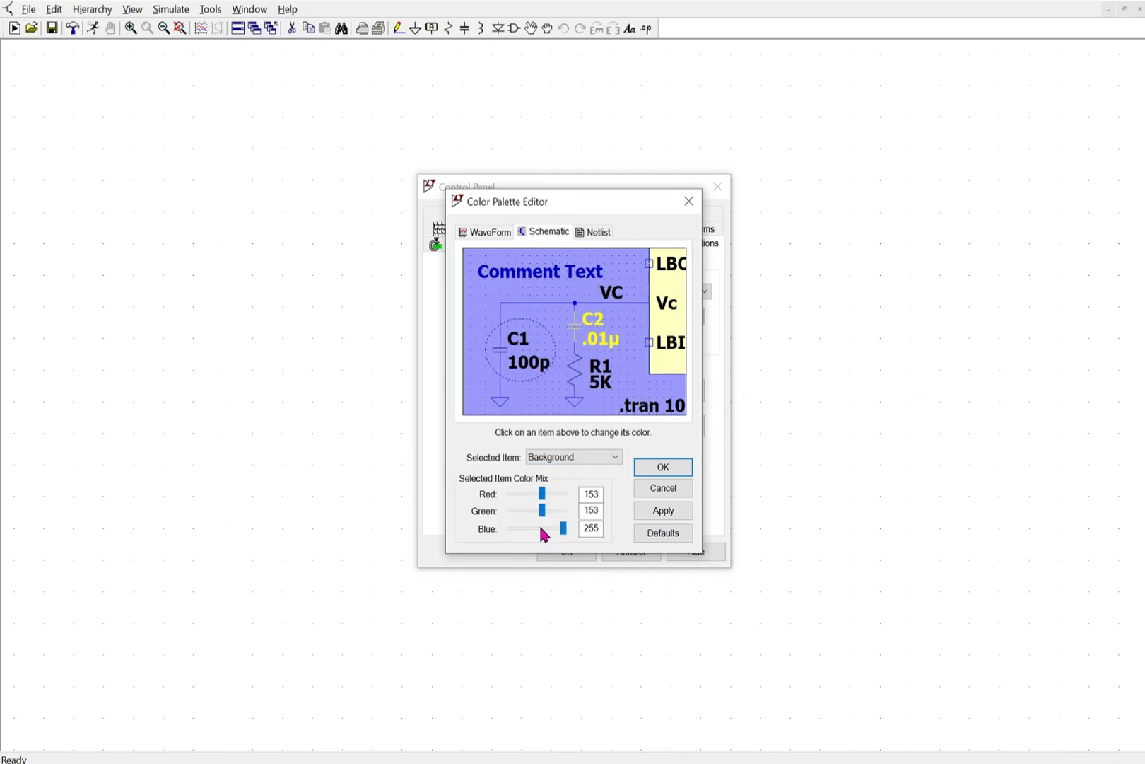
pyautogui.click(543, 530)
pyautogui.click(543, 530)
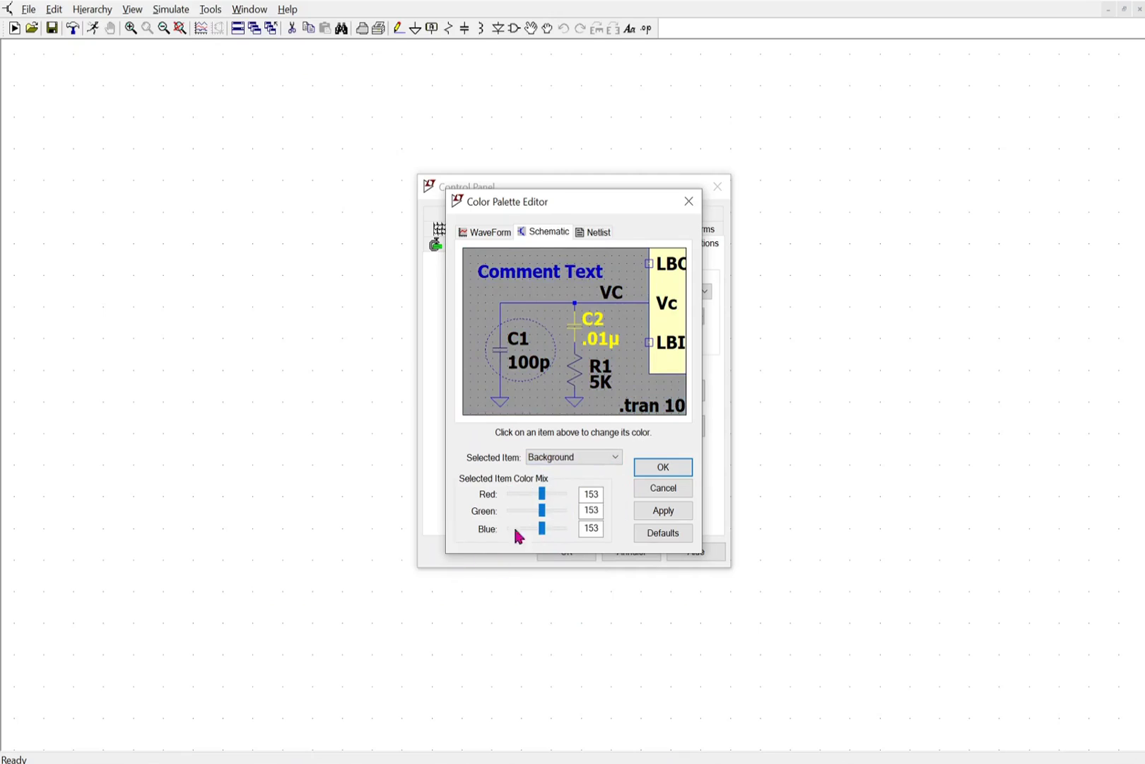
pyautogui.click(564, 495)
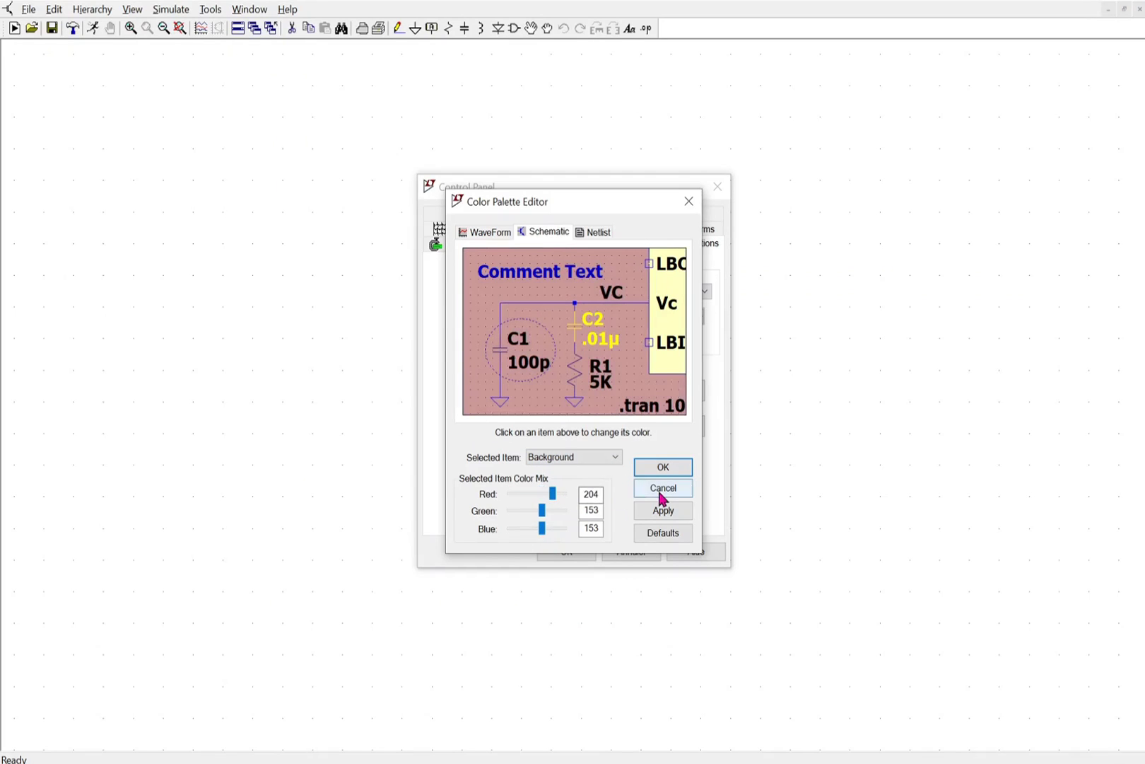
# Step: Look at the WaveForm and Netlist colour settings, discard the colour changes and close the Control Panel without saving
pyautogui.click(487, 232)
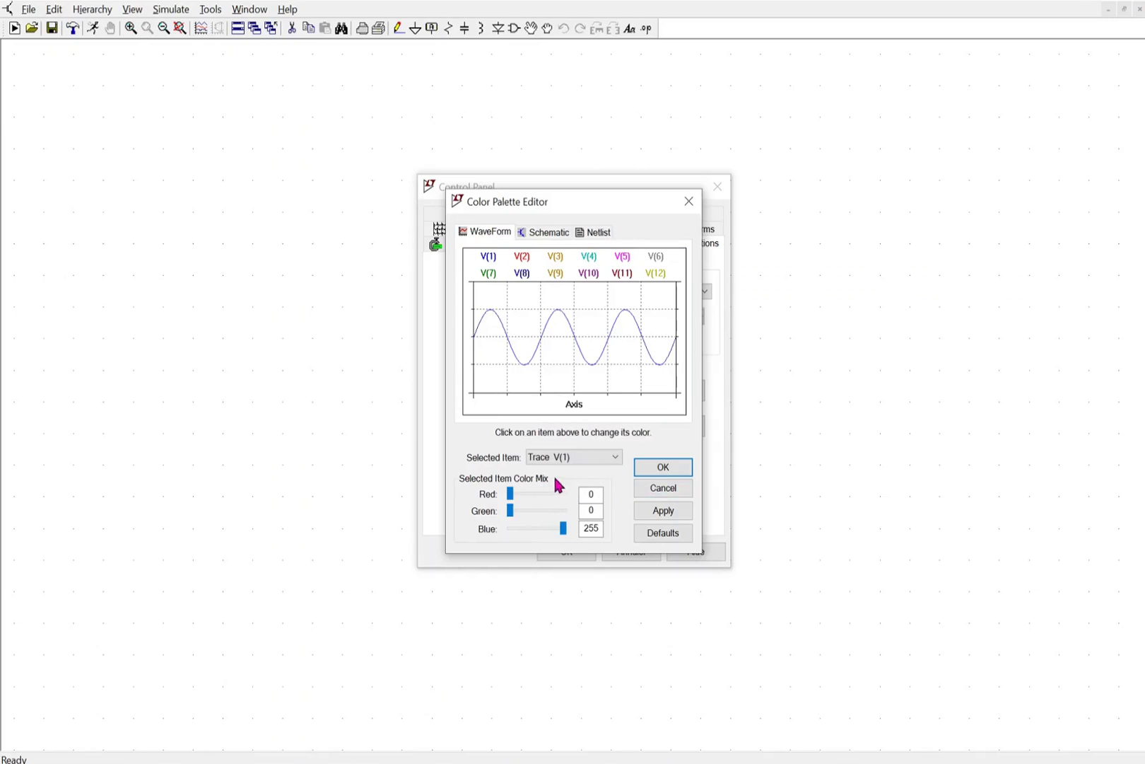
pyautogui.click(598, 233)
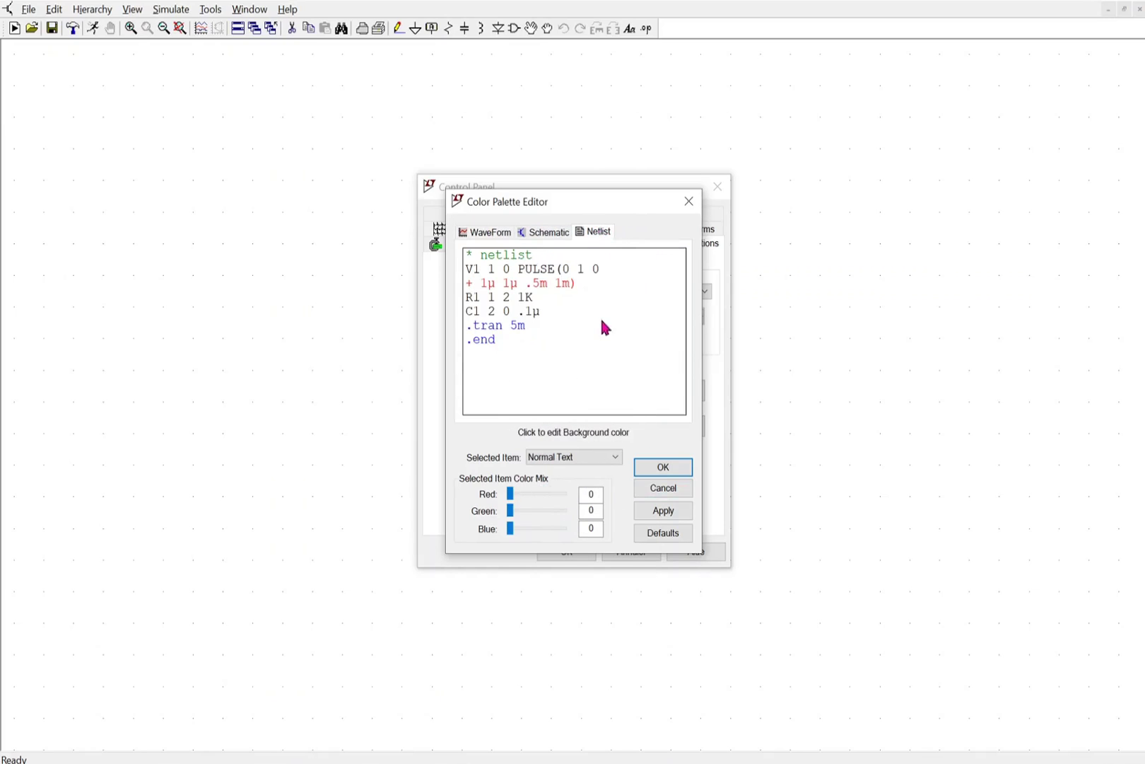
pyautogui.click(672, 495)
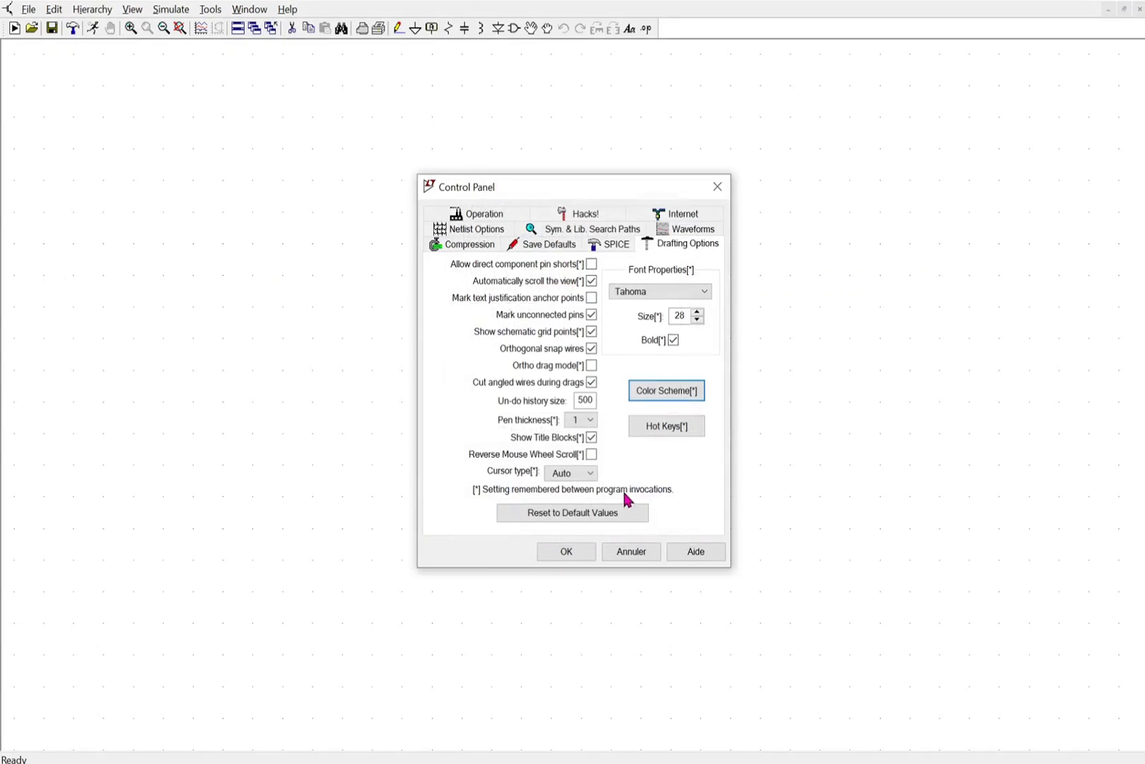
pyautogui.click(632, 556)
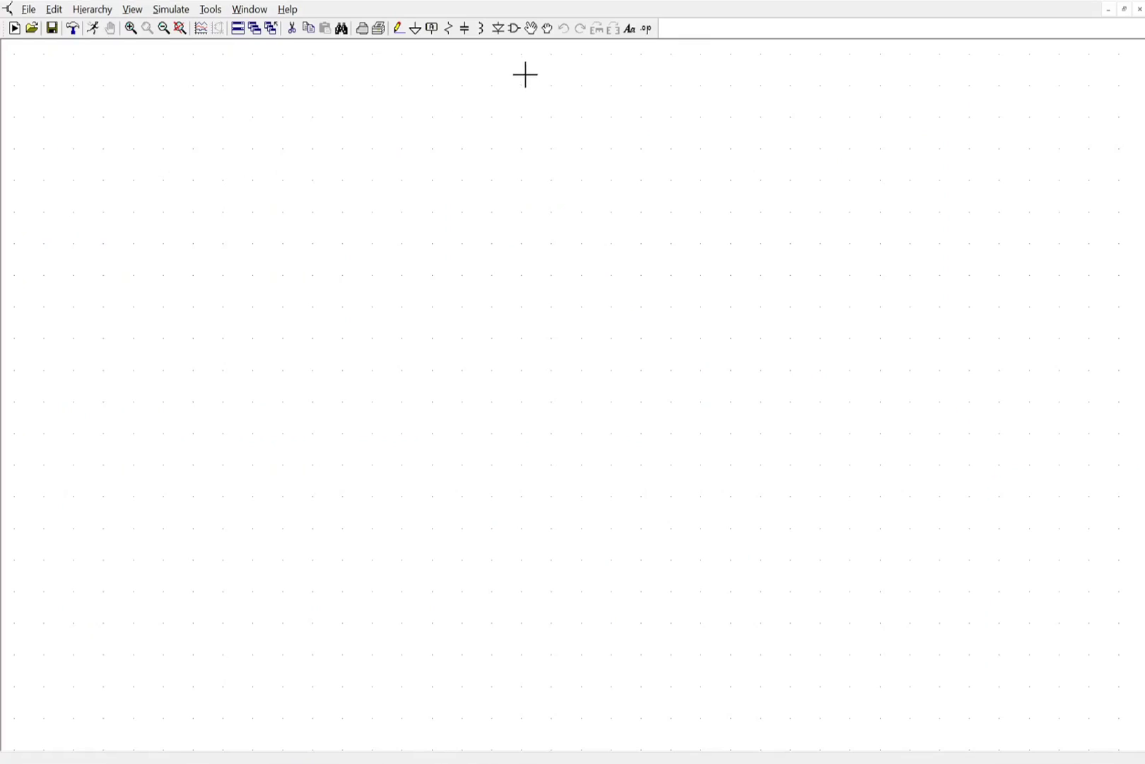
# Step: Find the voltage component and place one voltage source upright on the left side of the schematic
pyautogui.click(514, 31)
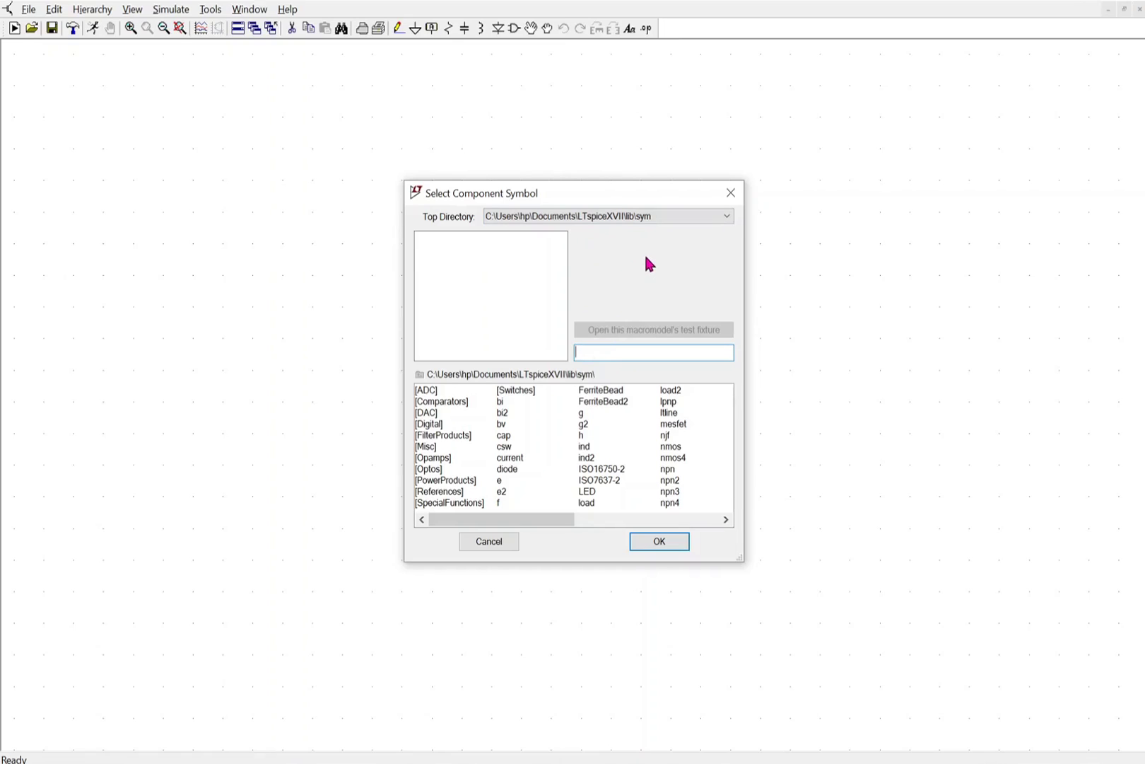
pyautogui.write('vol')
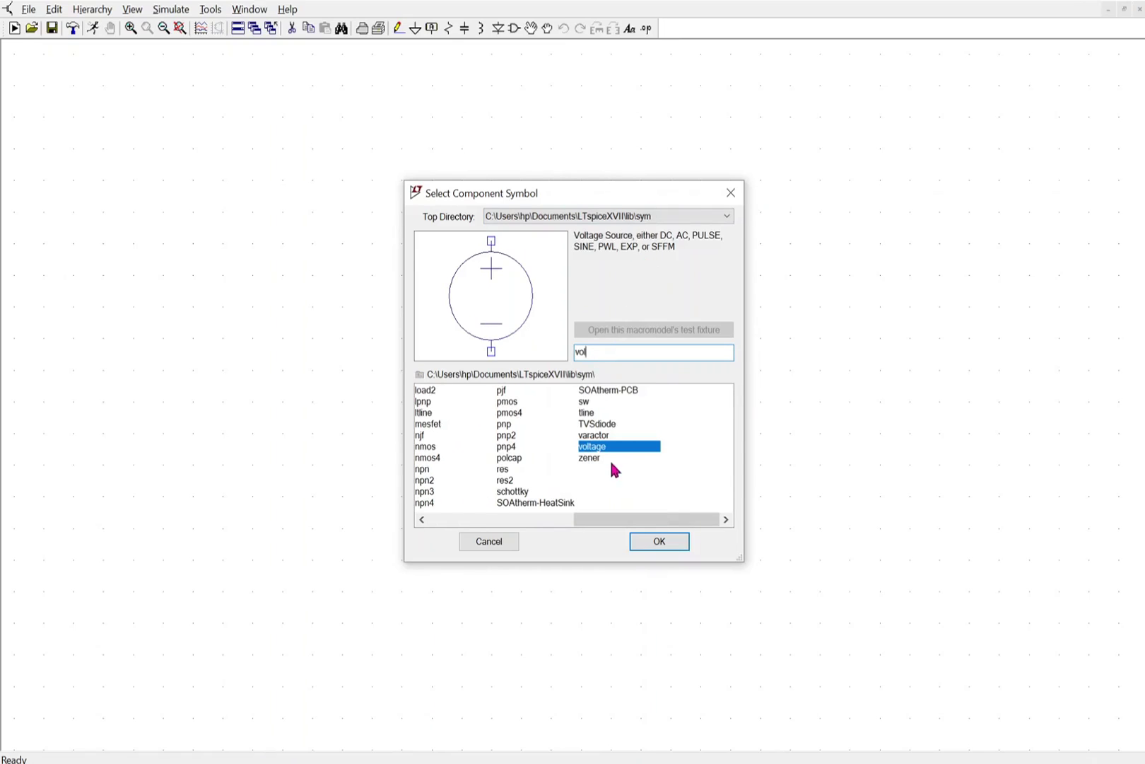
pyautogui.click(665, 541)
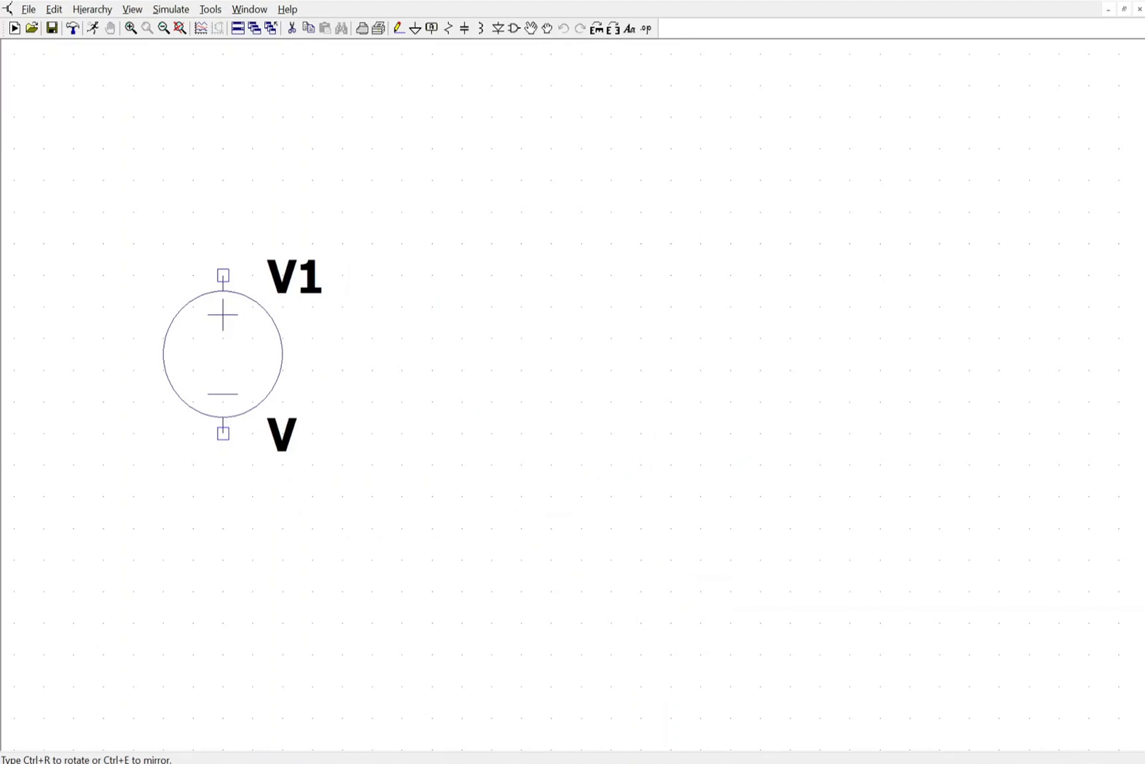
pyautogui.click(215, 336)
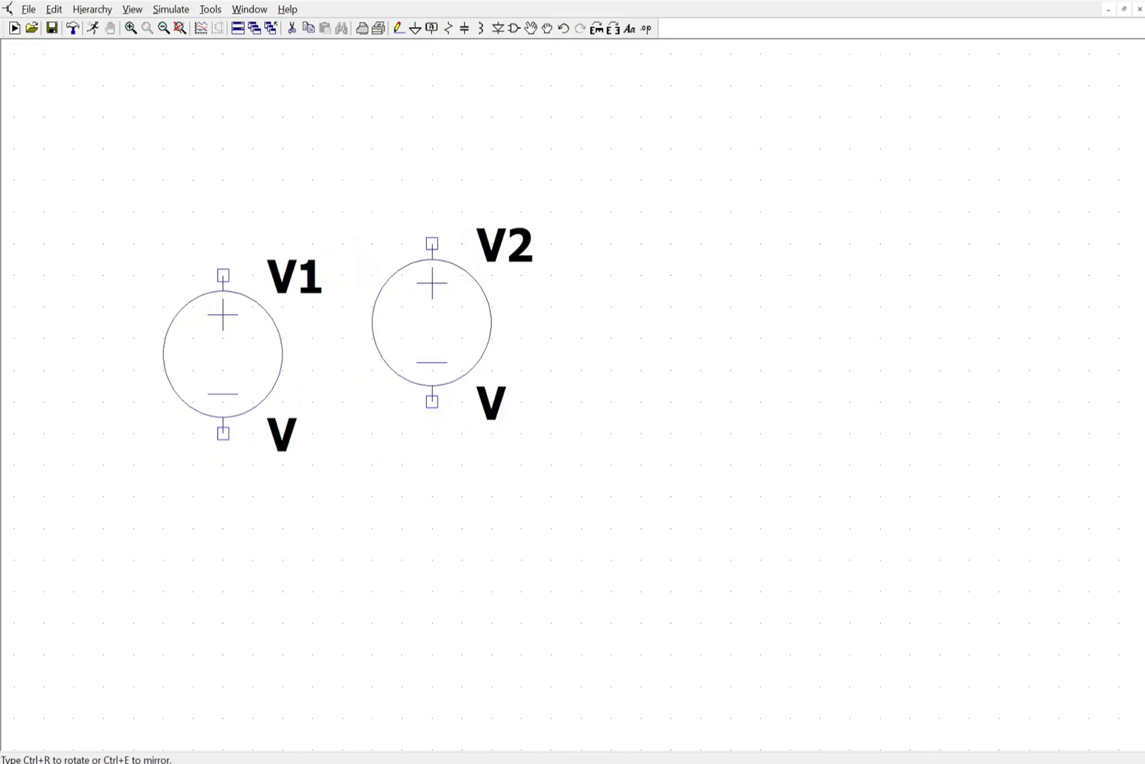
pyautogui.press('Escape')
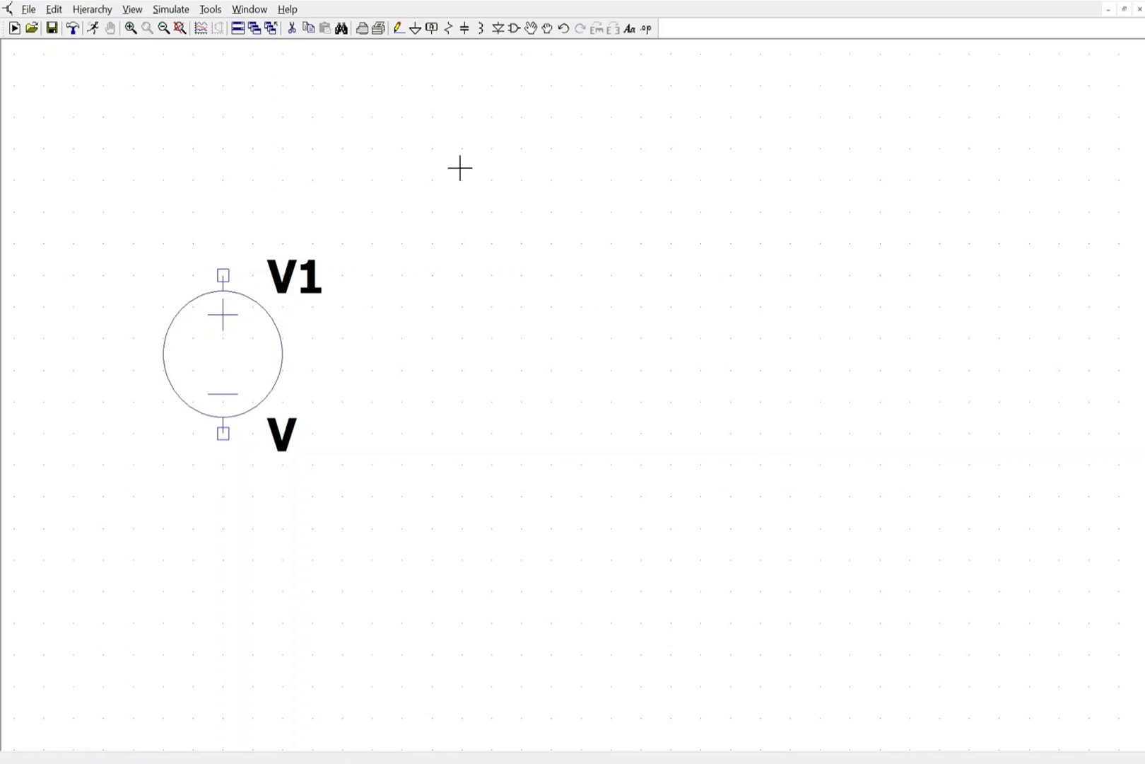
# Step: Place a horizontal diode pointing right, above and to the right of the source, and a vertical resistor to the diode's right
pyautogui.click(499, 30)
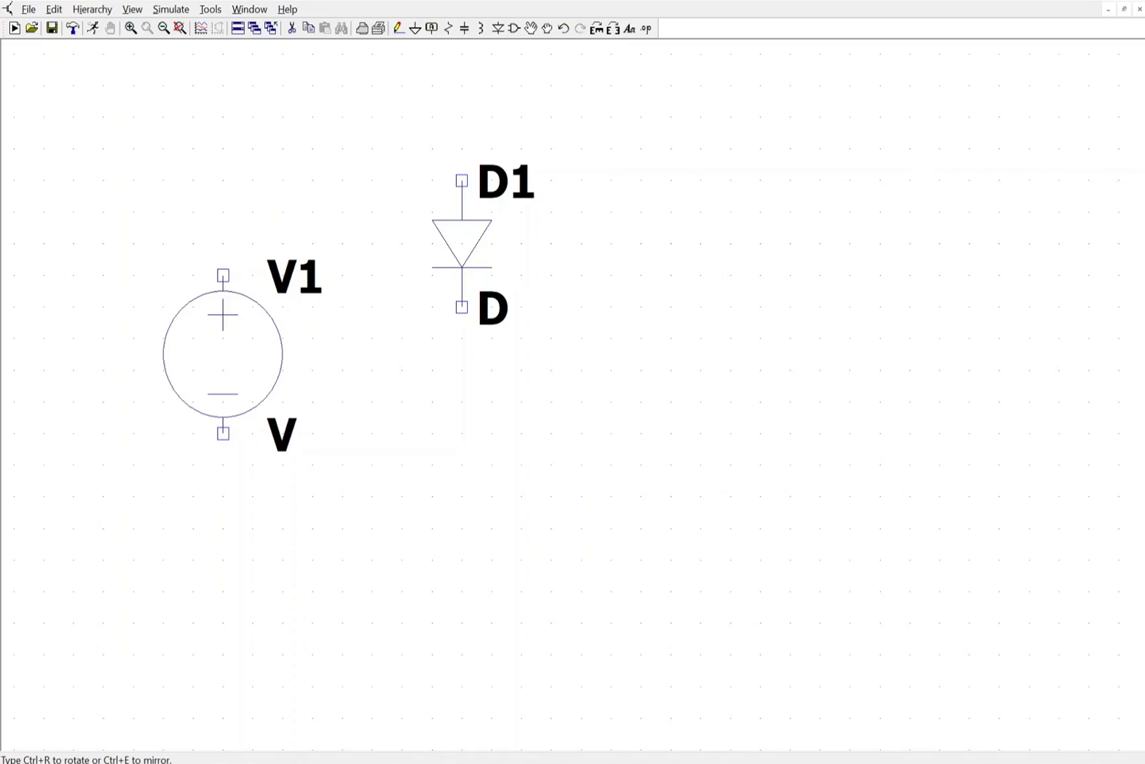
pyautogui.hotkey('ctrl', 'r')
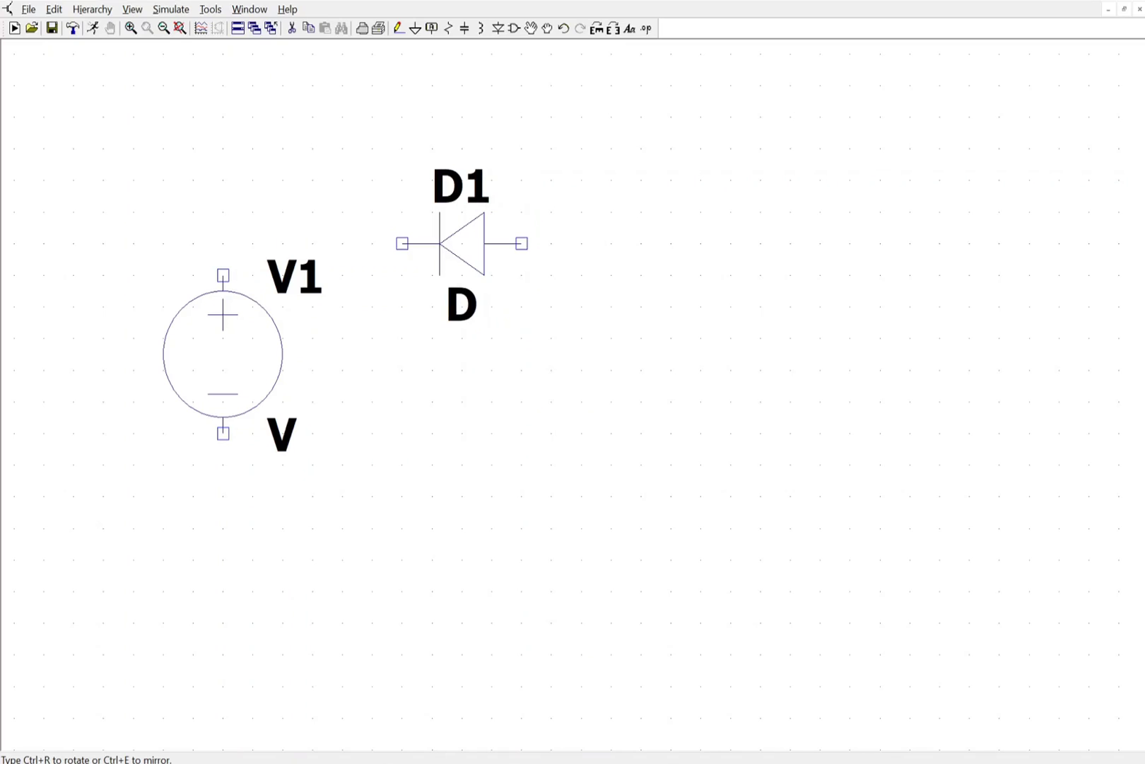
pyautogui.hotkey('ctrl', 'r')
pyautogui.hotkey('ctrl', 'r')
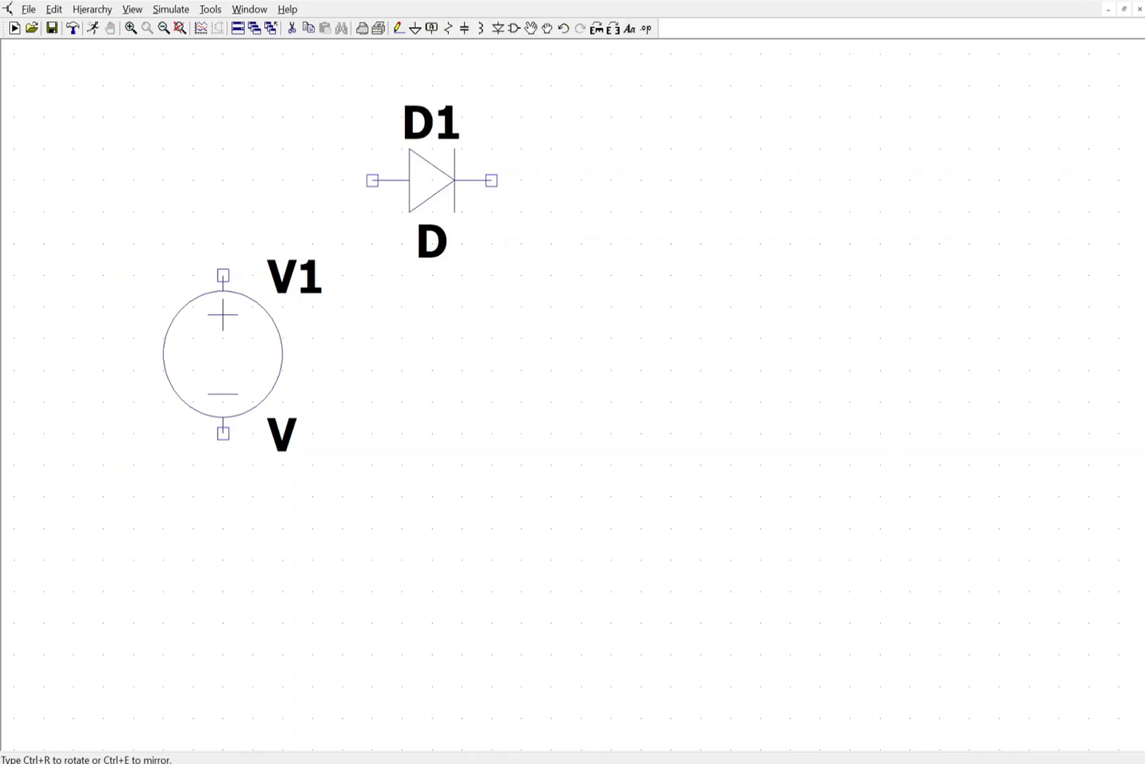
pyautogui.click(431, 181)
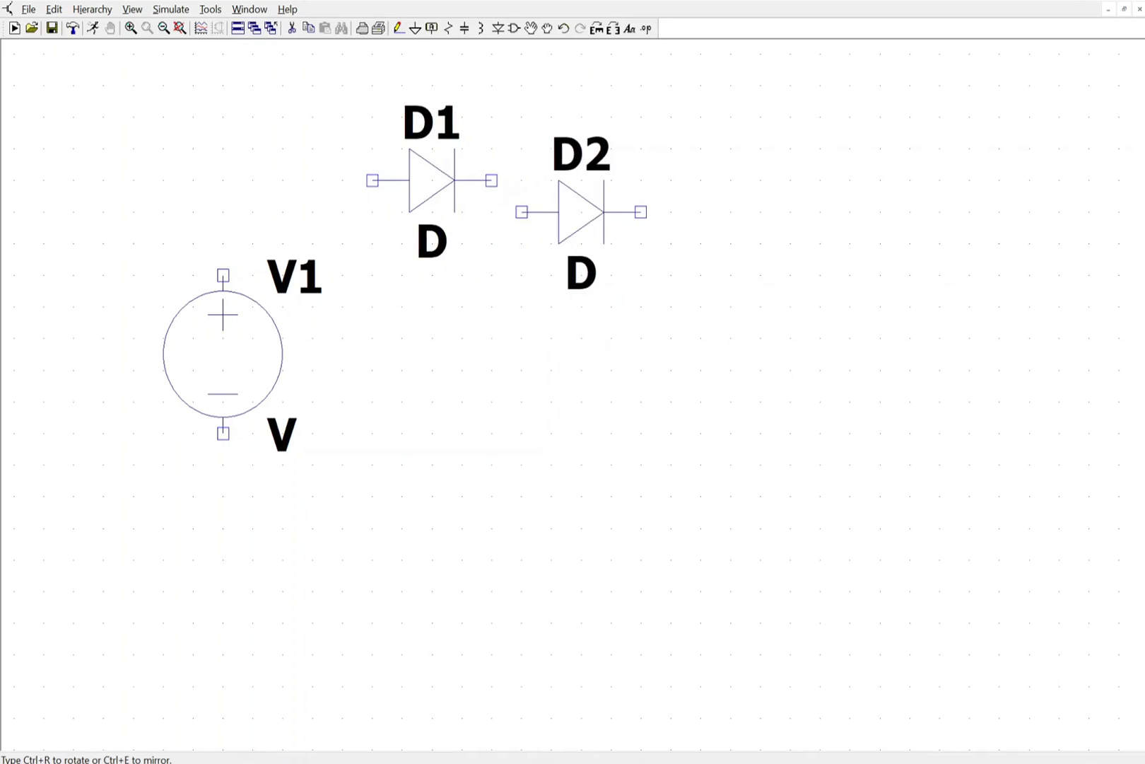
pyautogui.press('Escape')
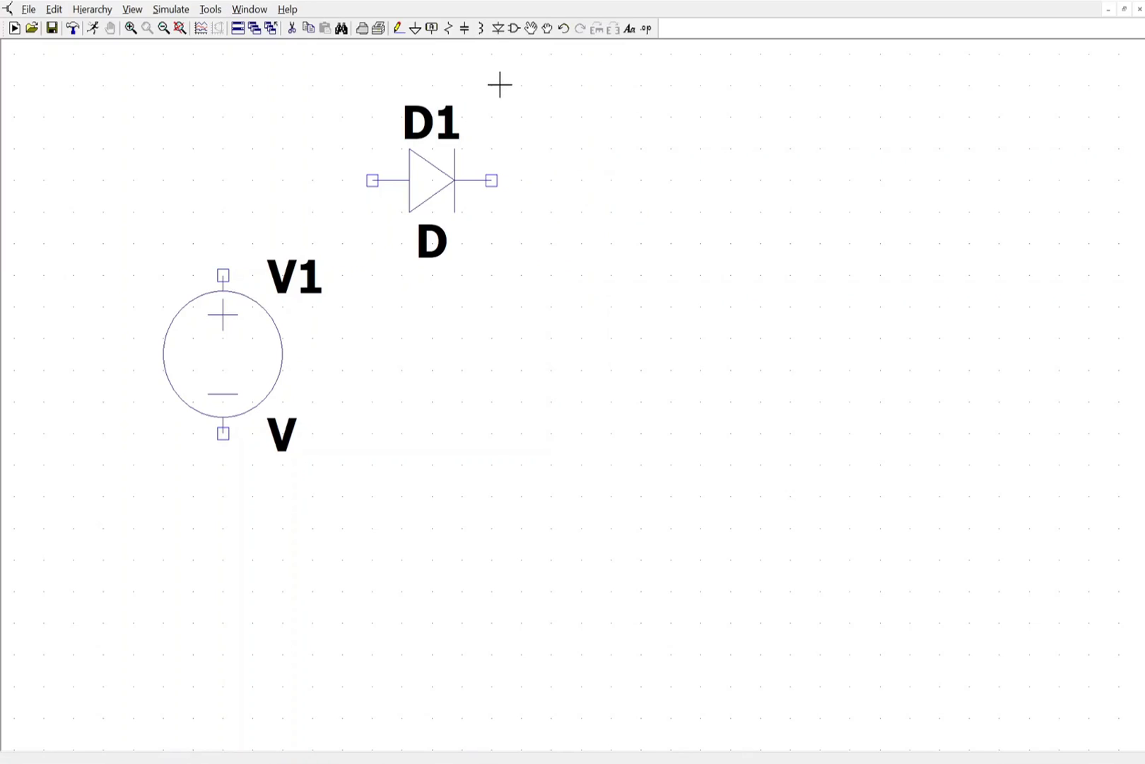
pyautogui.click(450, 30)
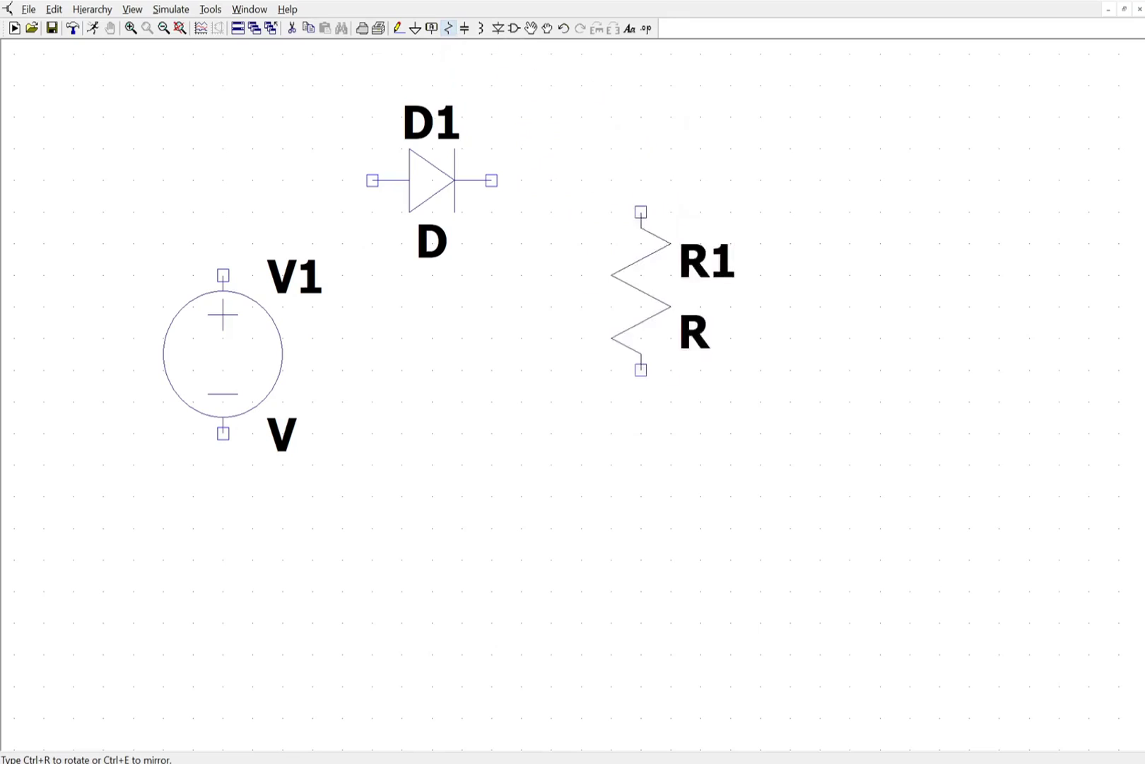
pyautogui.click(611, 354)
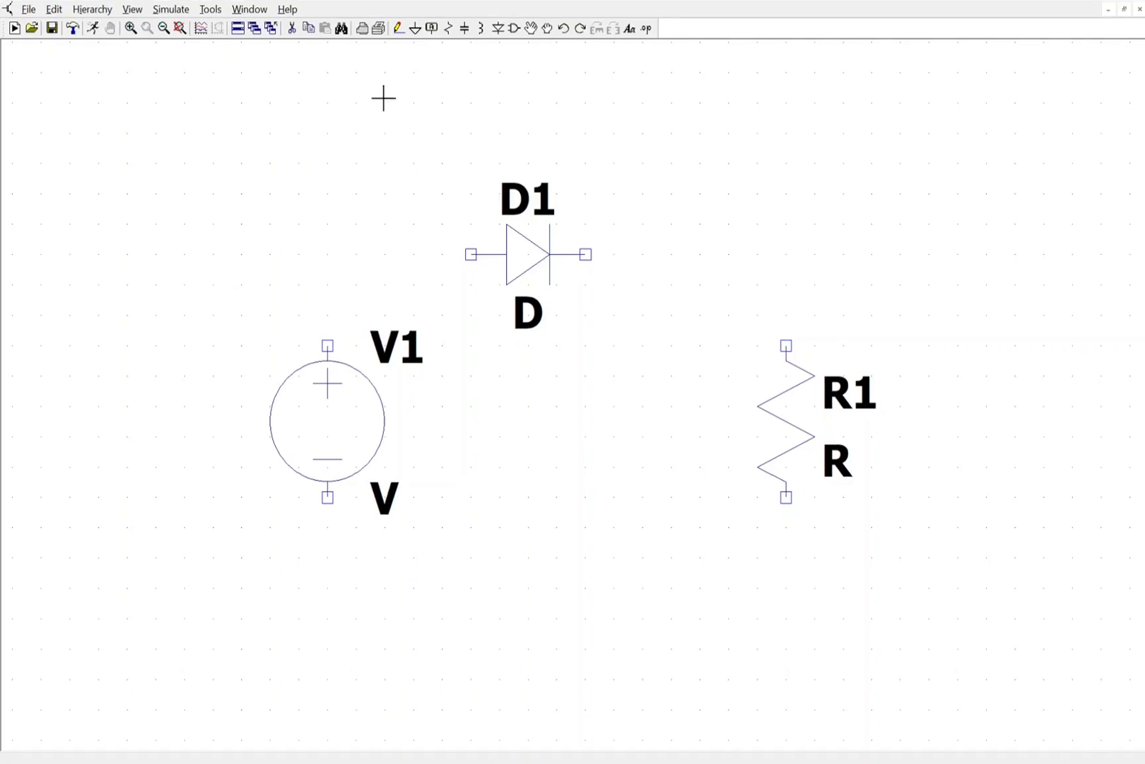
# Step: Wire the source's positive terminal to the diode's anode and the diode's cathode to the resistor's upper end
pyautogui.click(409, 35)
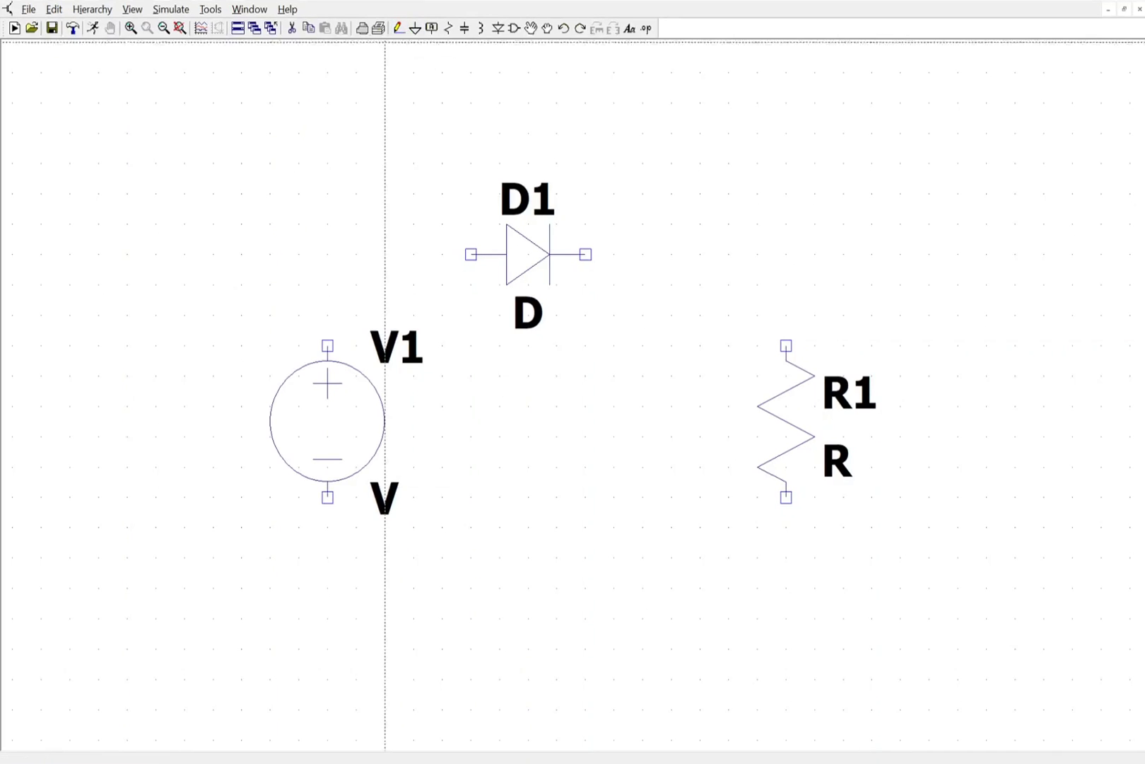
pyautogui.click(327, 346)
pyautogui.click(327, 254)
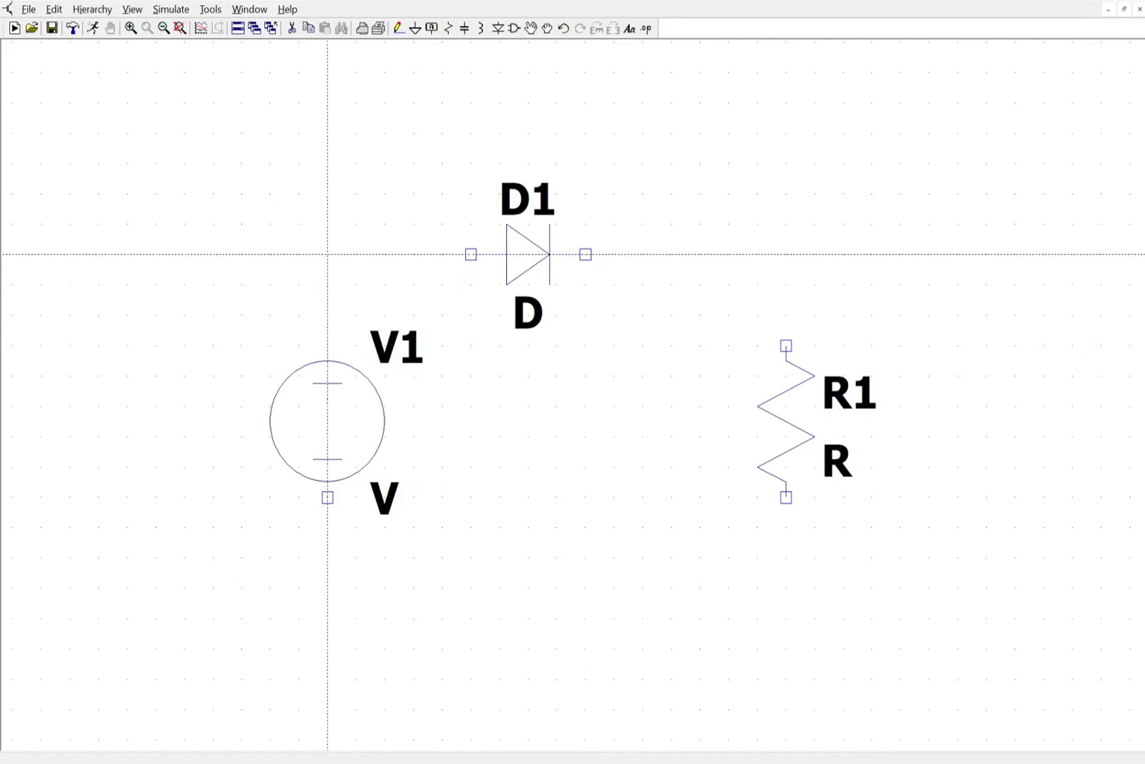
pyautogui.click(470, 253)
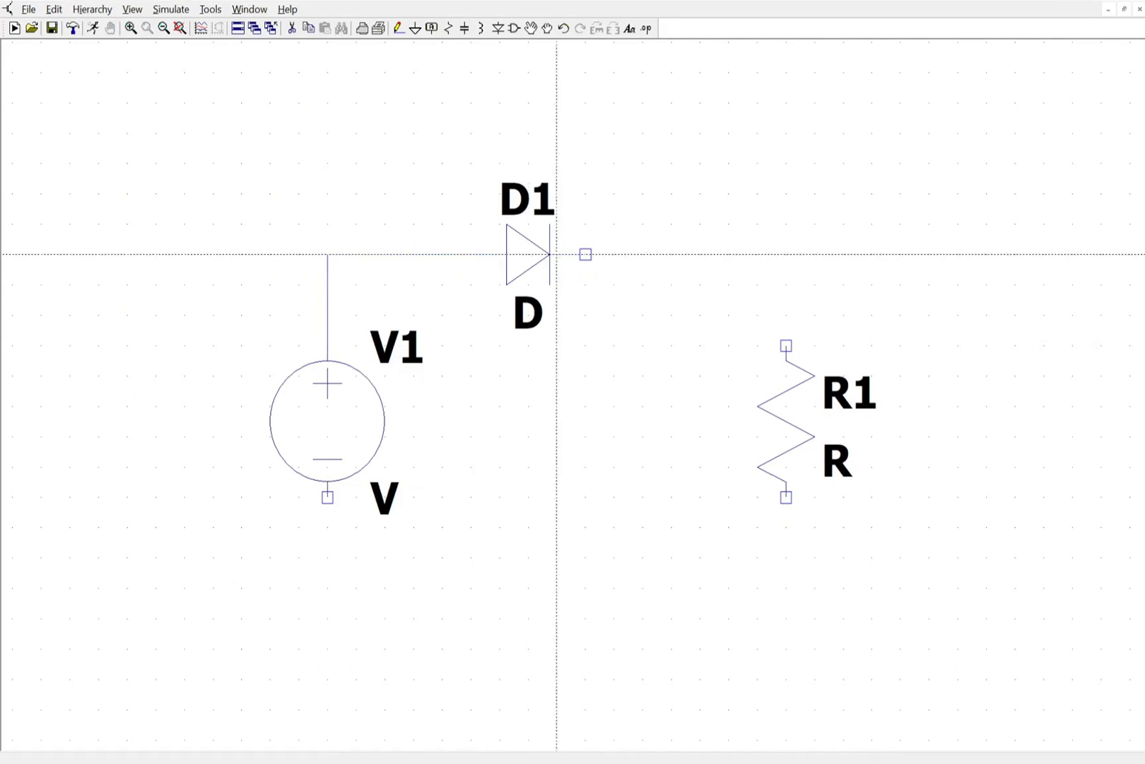
pyautogui.click(585, 253)
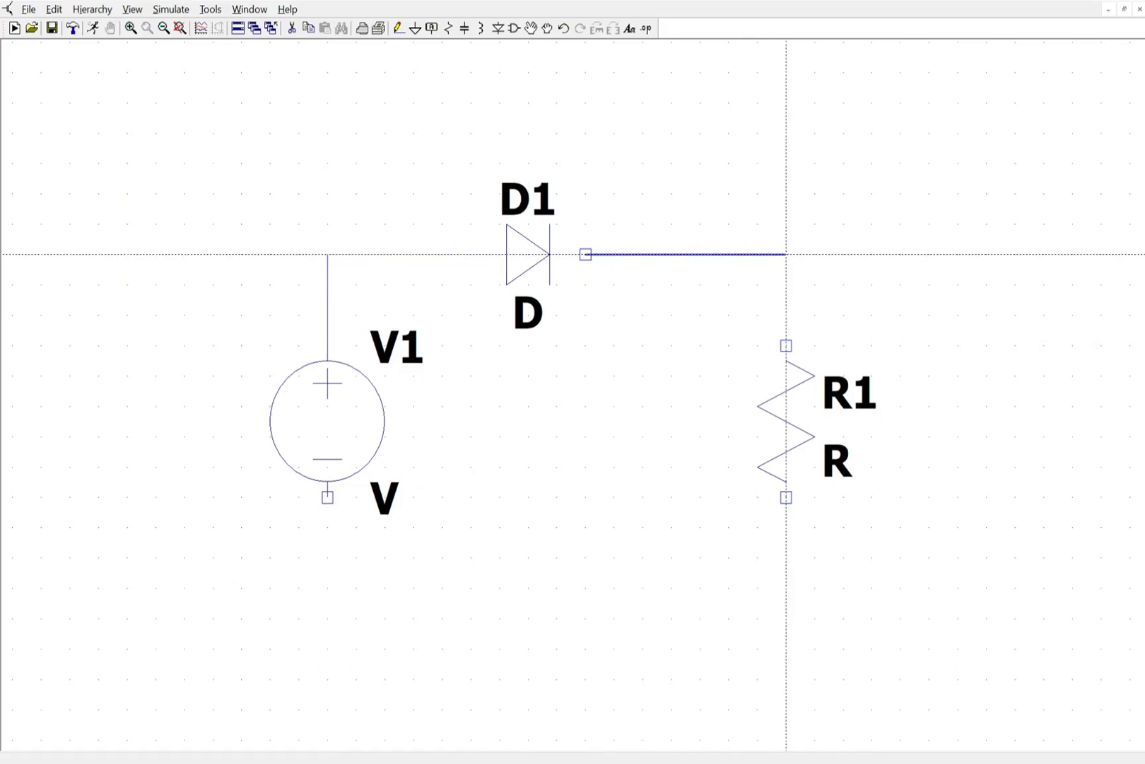
pyautogui.click(786, 254)
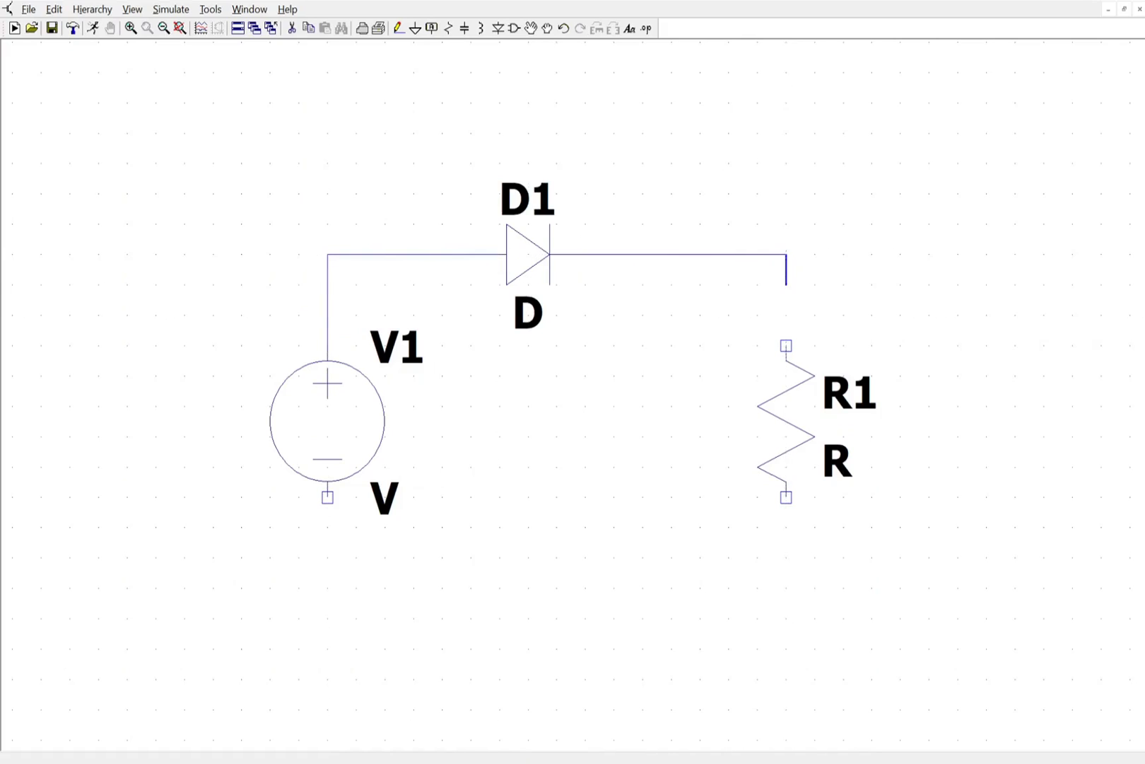
pyautogui.click(787, 346)
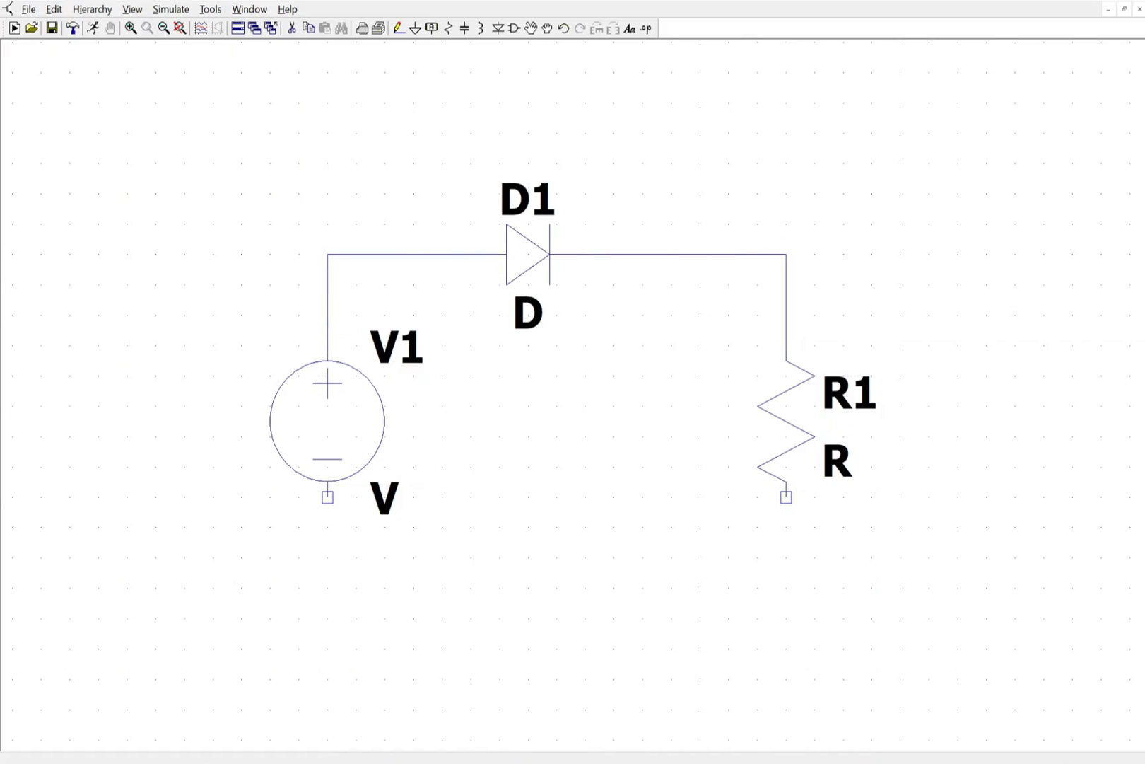
# Step: Wire the resistor's lower end along the bottom of the circuit to the voltage source's negative terminal
pyautogui.click(786, 497)
pyautogui.click(786, 587)
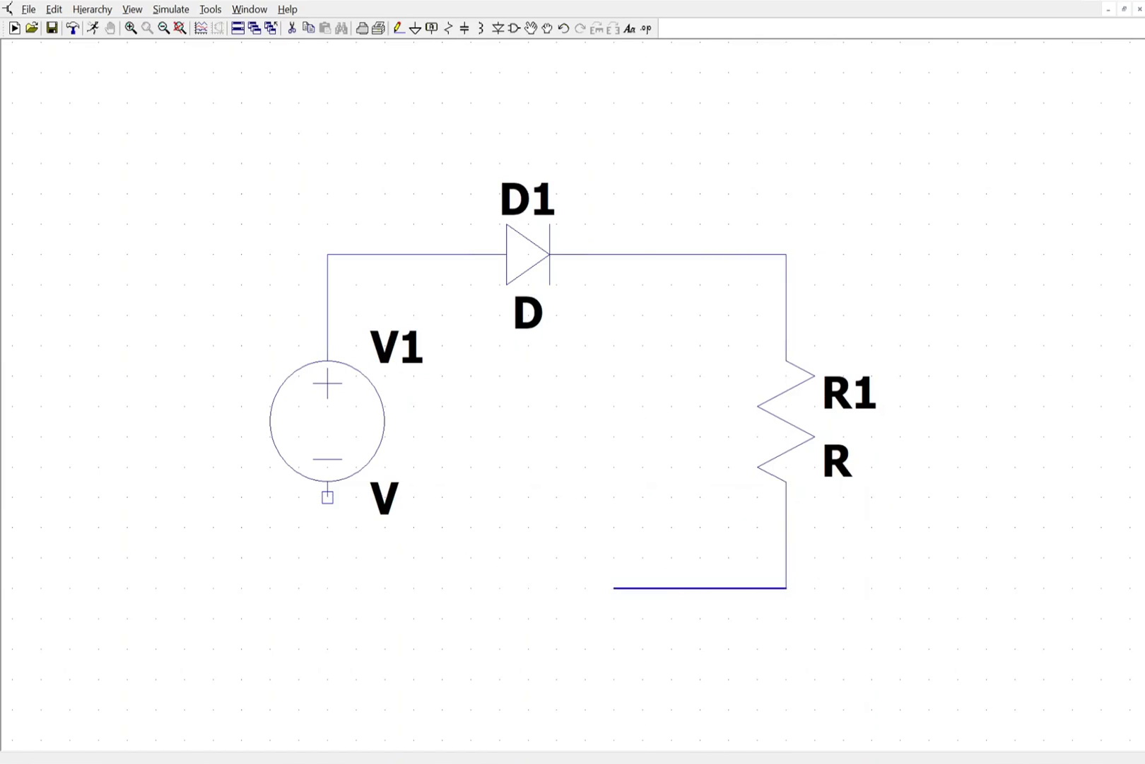
pyautogui.click(327, 587)
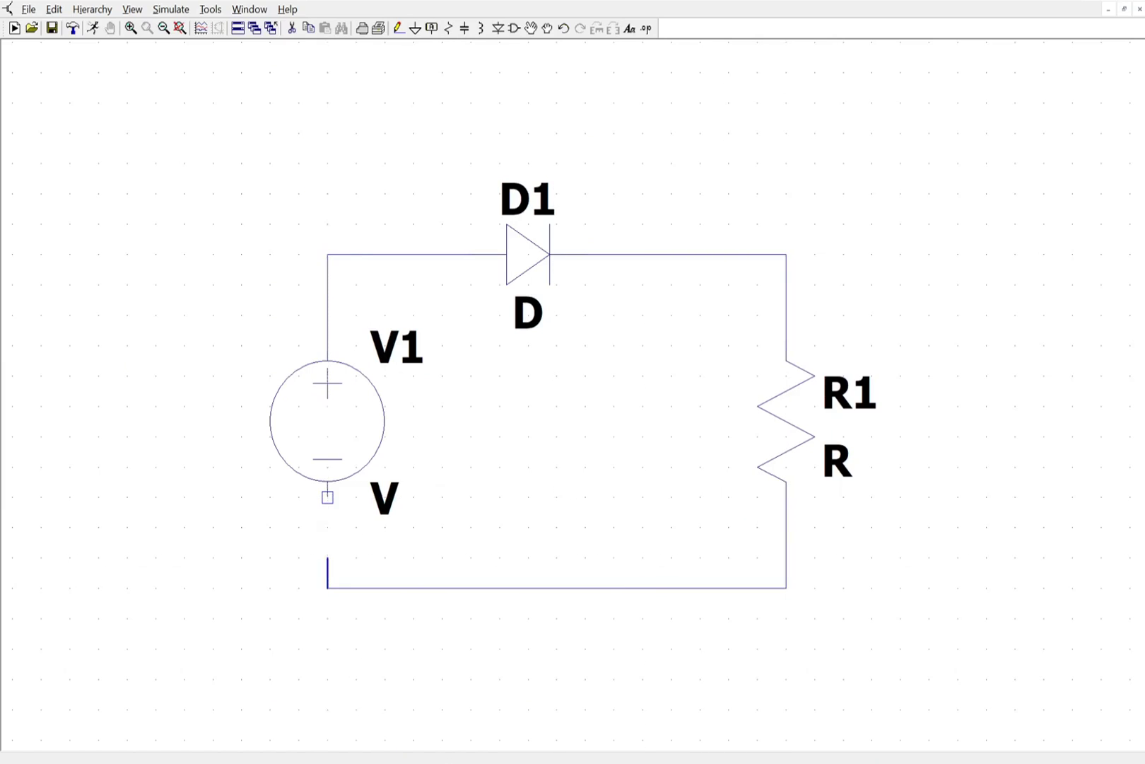
pyautogui.click(327, 497)
pyautogui.click(327, 497)
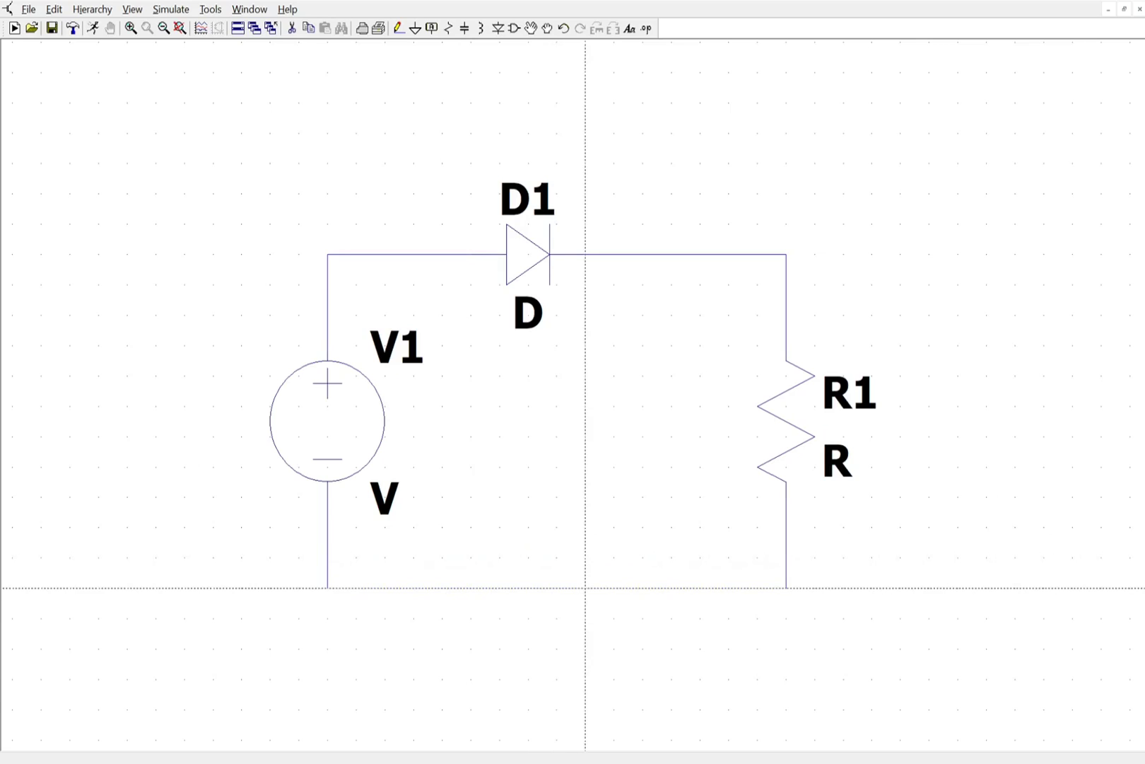
# Step: Draw a short wire down from the middle of the bottom wire and attach a ground symbol to its end
pyautogui.click(585, 588)
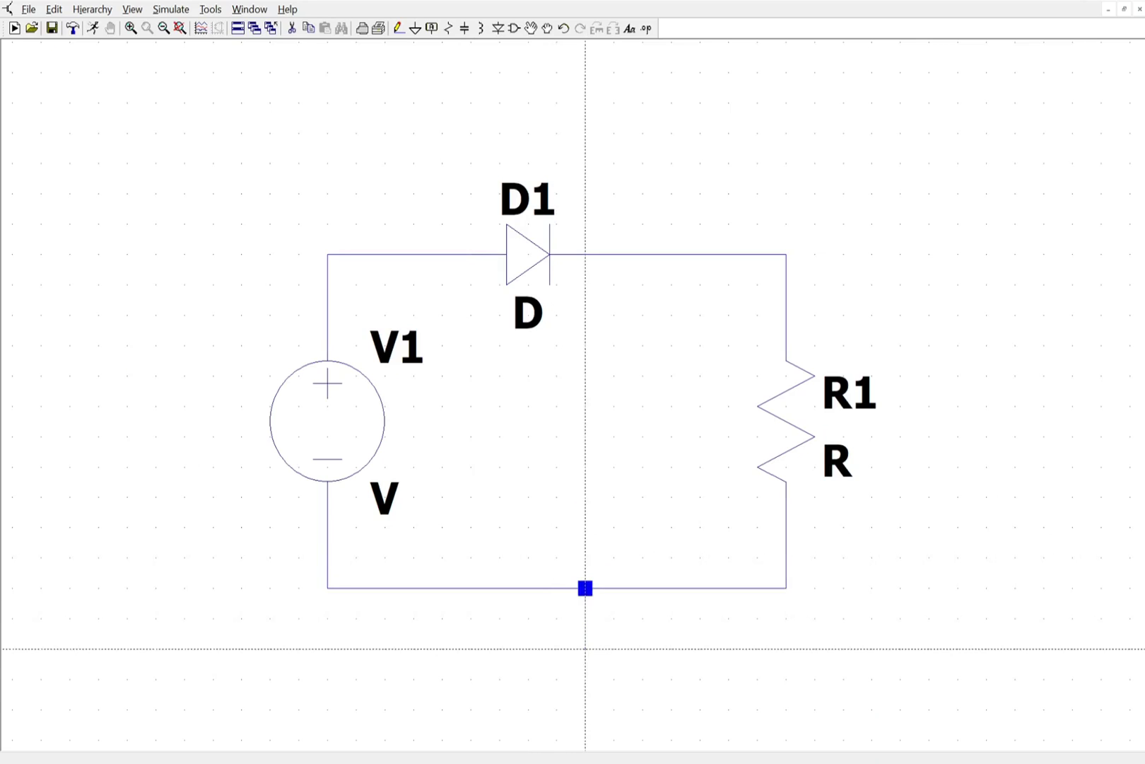
pyautogui.click(586, 648)
pyautogui.rightClick(585, 648)
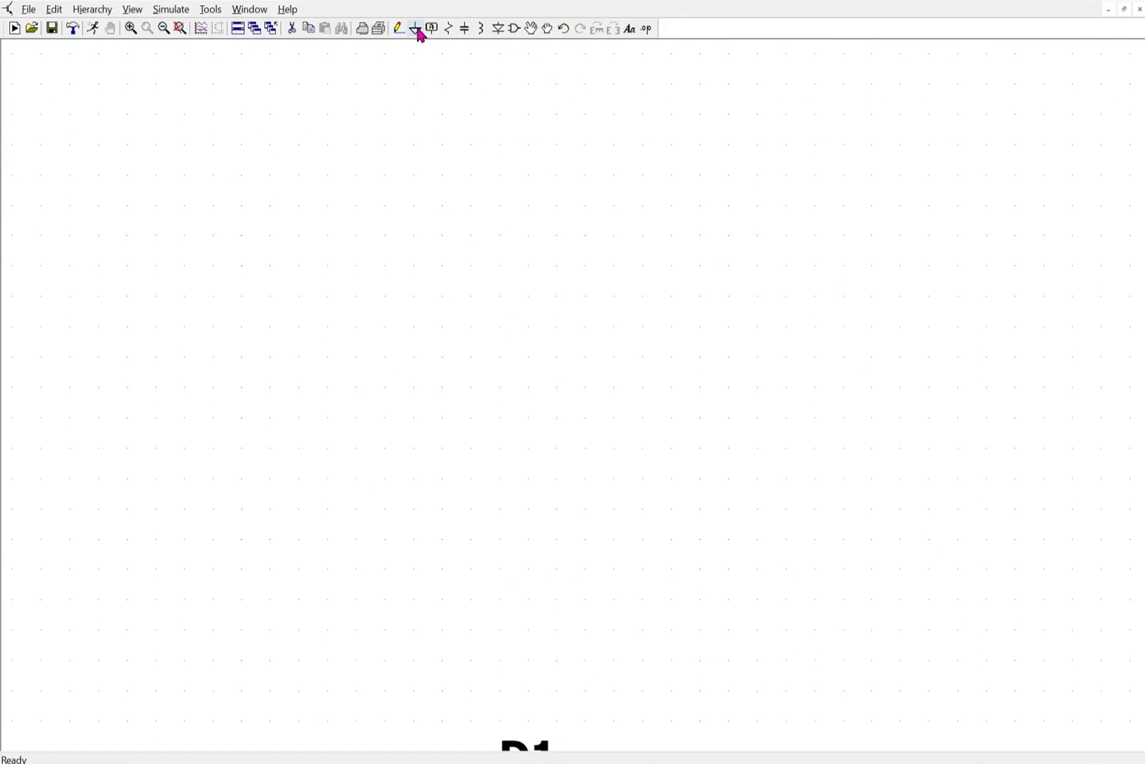
pyautogui.click(181, 29)
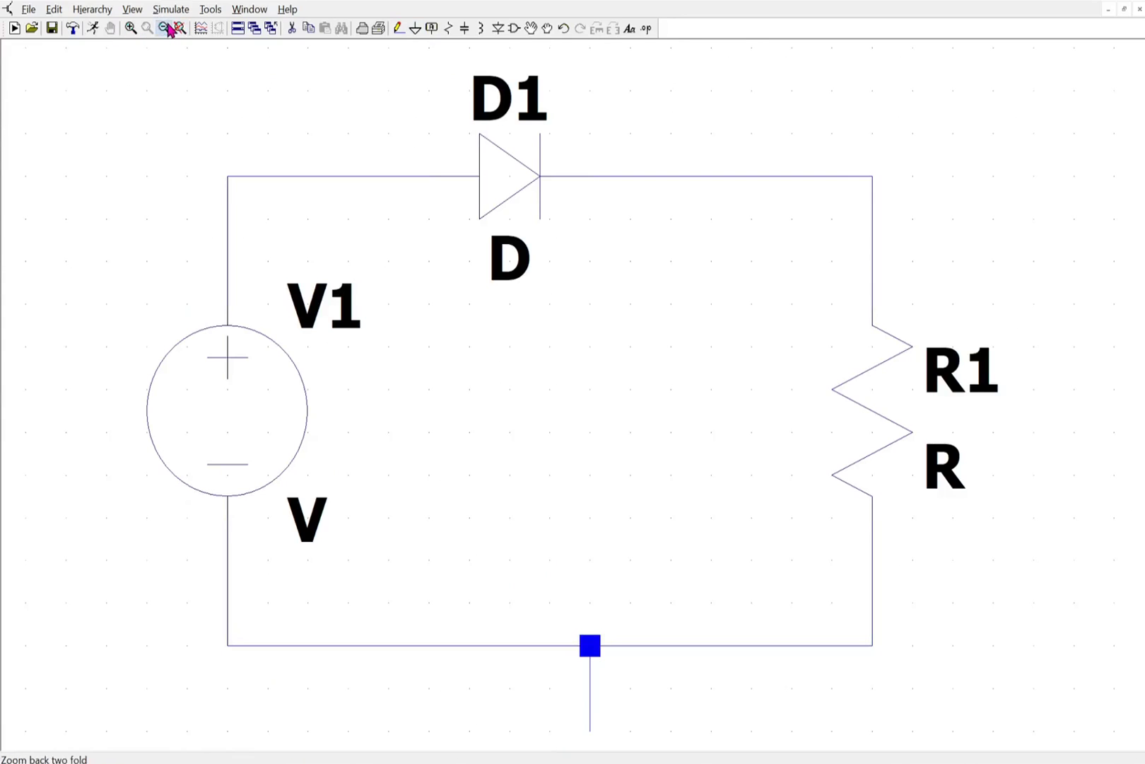
pyautogui.click(168, 29)
pyautogui.press('g')
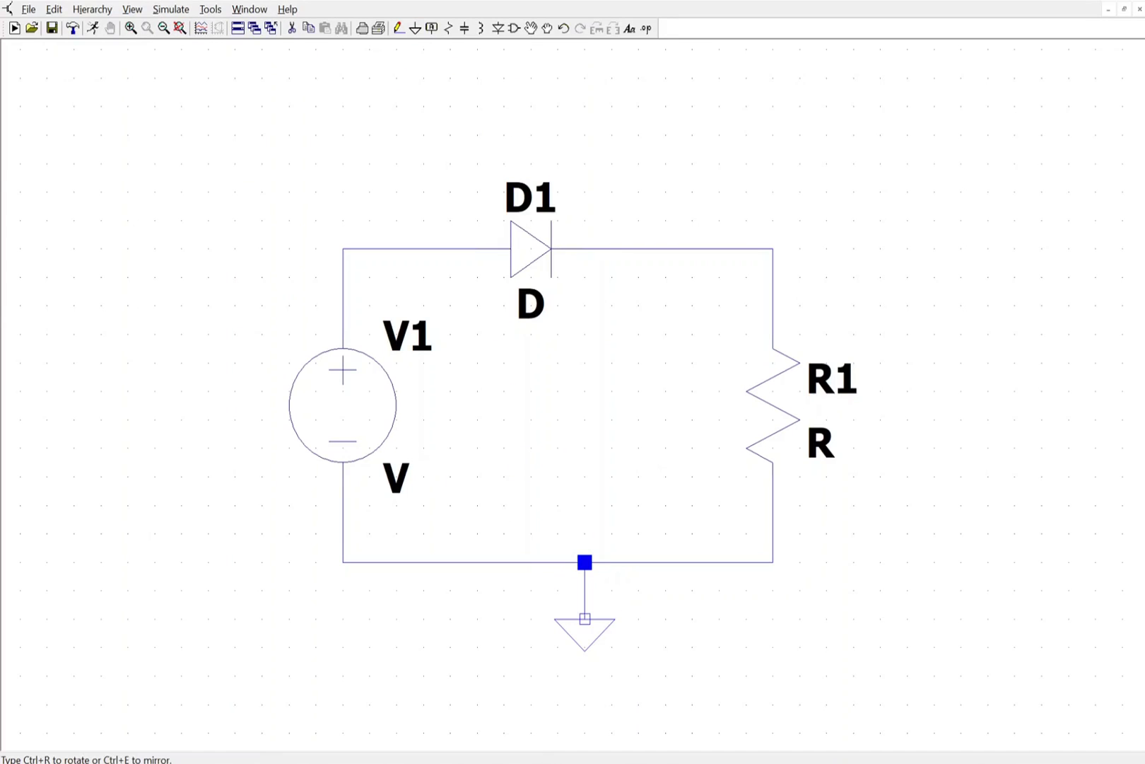
pyautogui.click(585, 619)
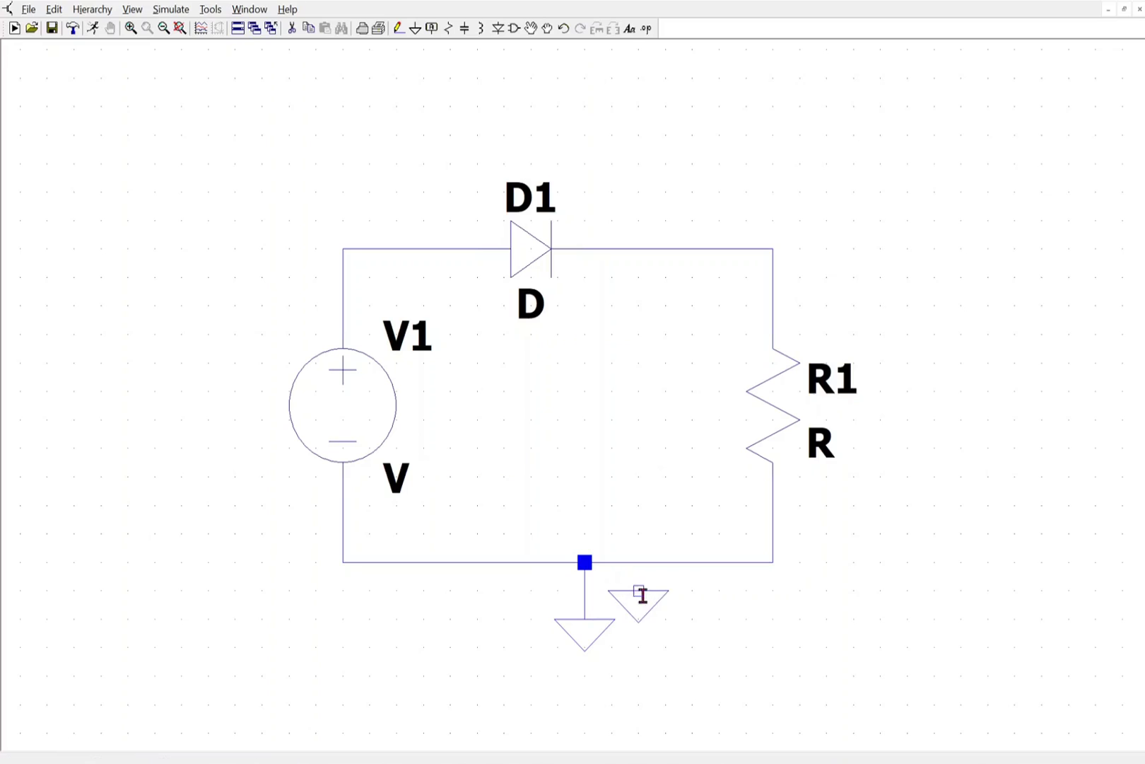
pyautogui.press('Escape')
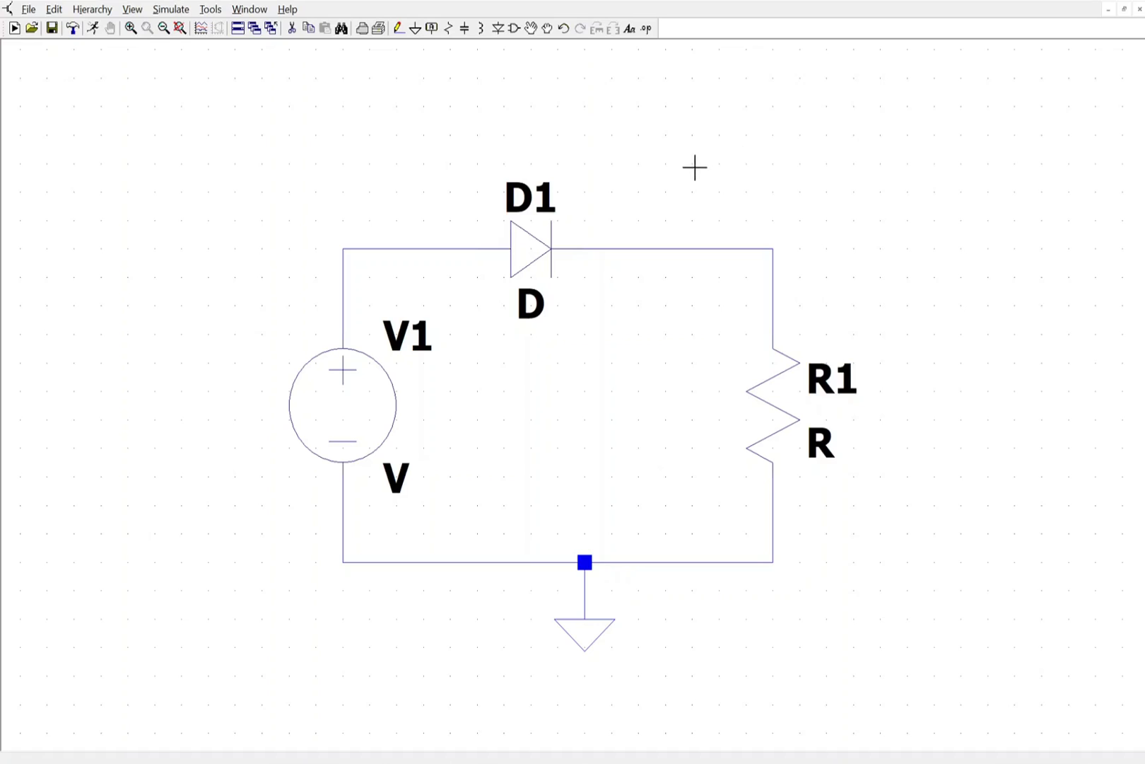
# Step: Make the voltage source a SINE function with 17 V amplitude, 50 Hz frequency and 2 cycles
pyautogui.rightClick(358, 408)
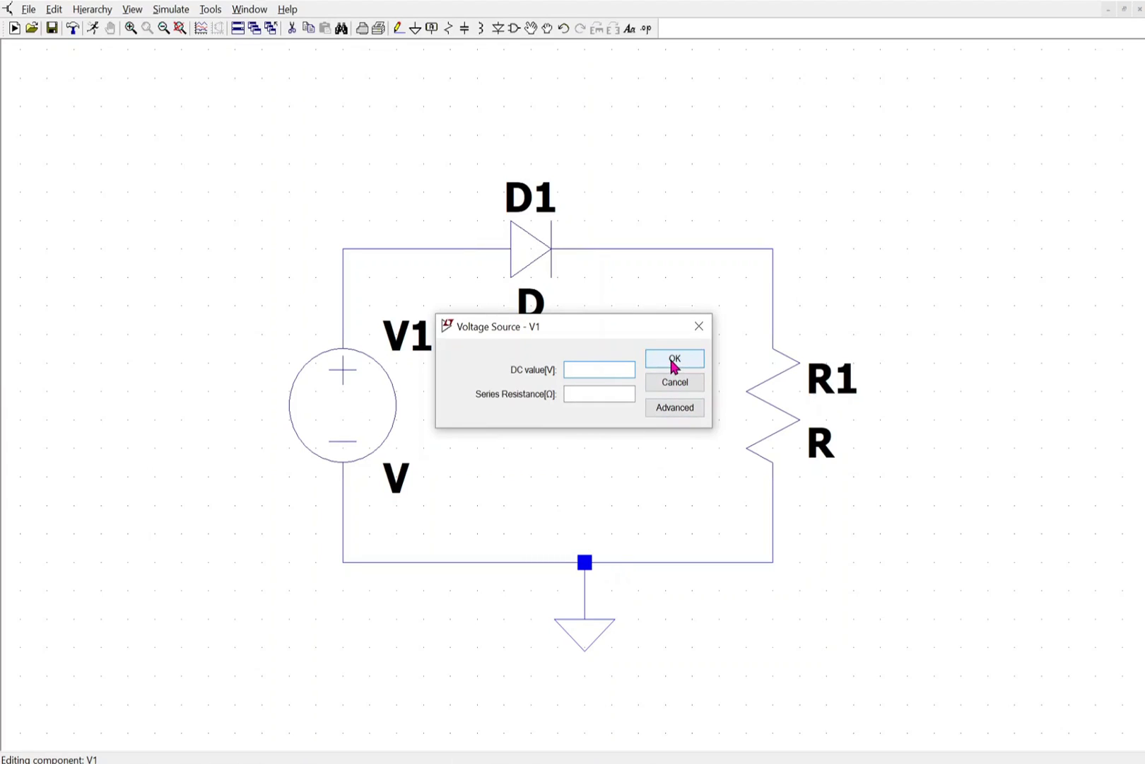
pyautogui.click(683, 411)
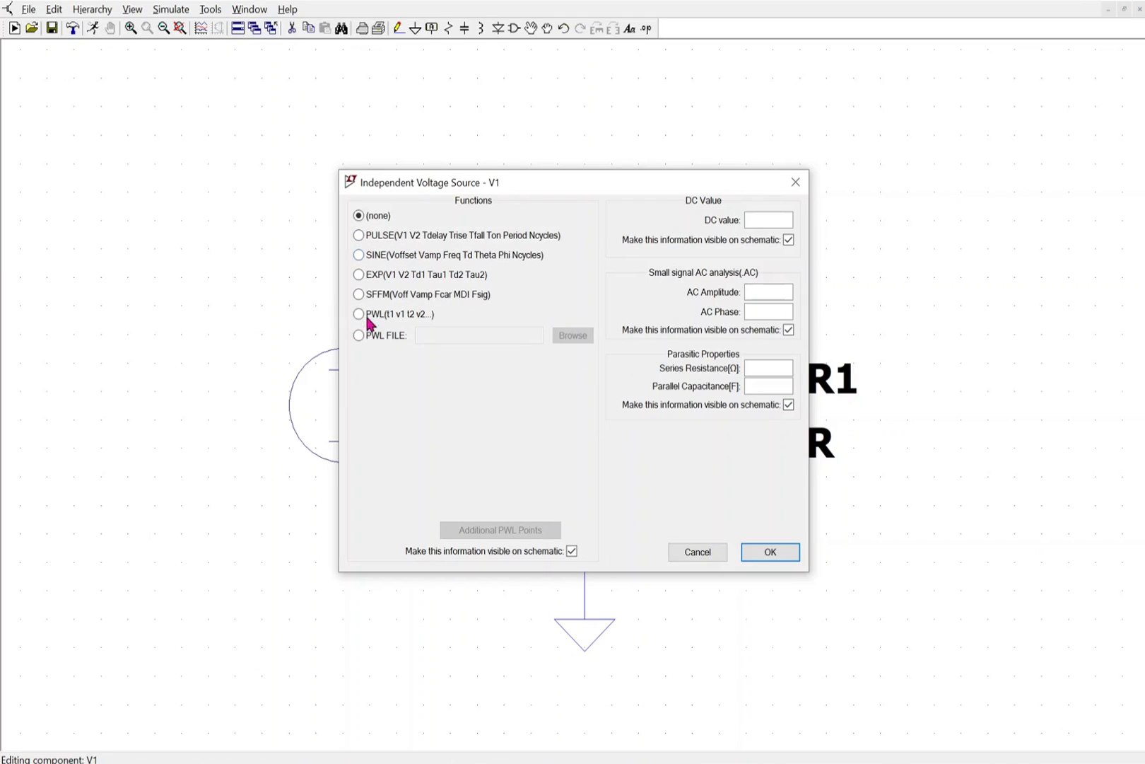
pyautogui.click(358, 256)
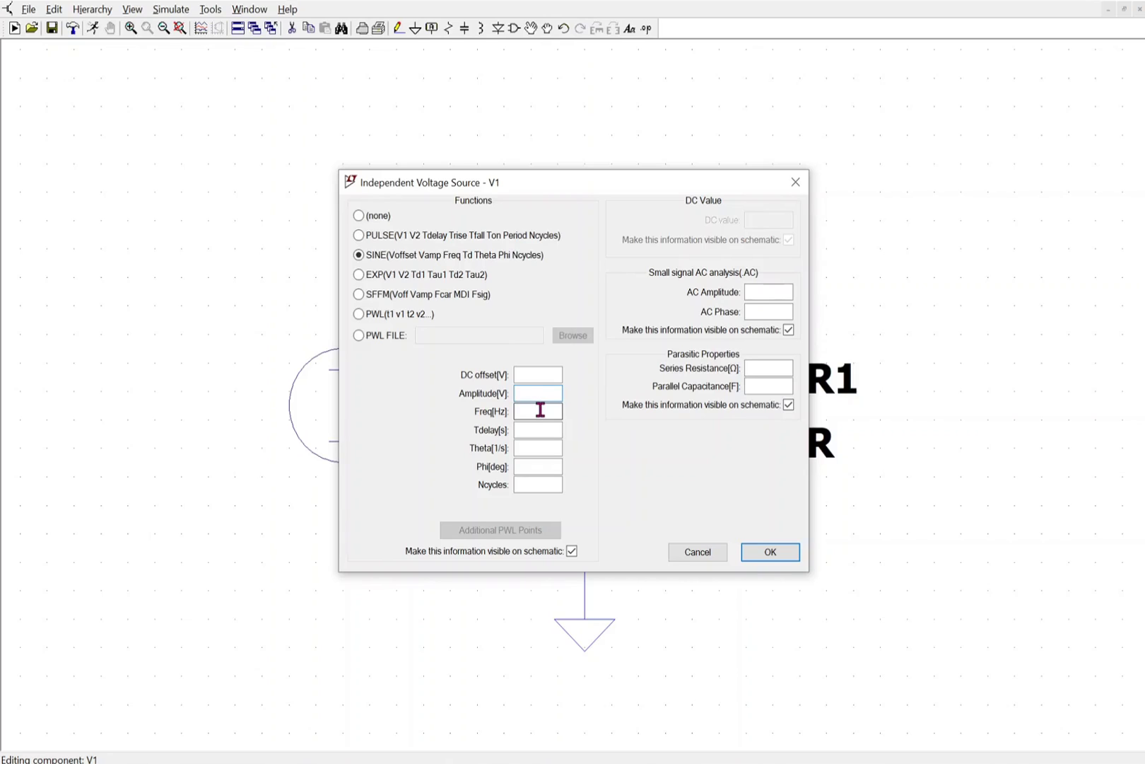
pyautogui.write('17')
pyautogui.click(540, 409)
pyautogui.write('50')
pyautogui.click(549, 483)
pyautogui.write('2')
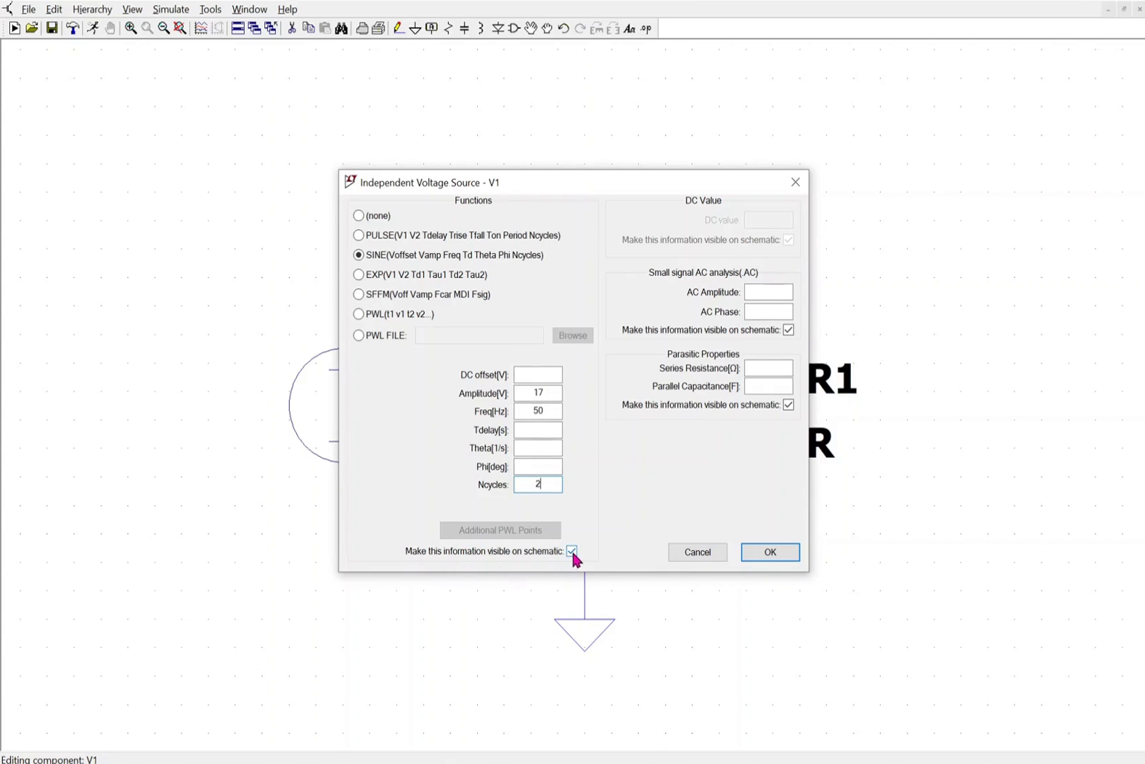
pyautogui.click(770, 550)
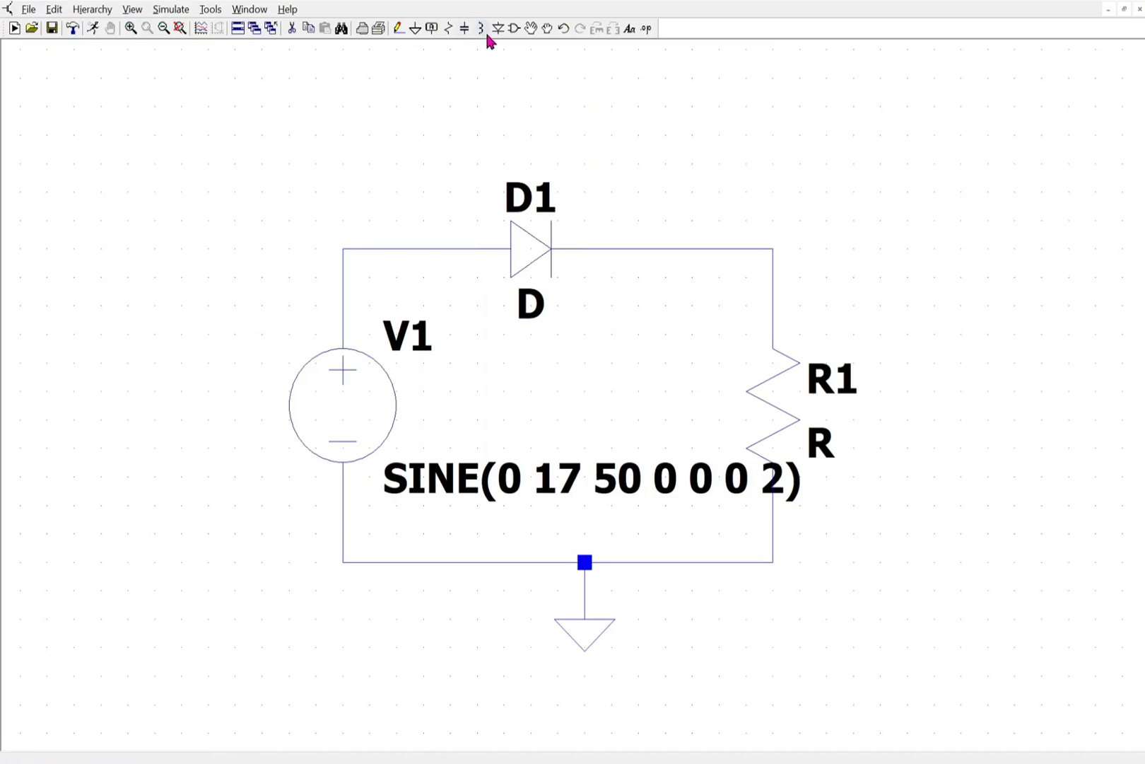
# Step: Move the source's SINE label to the lower left of the source, clear of the resistor
pyautogui.click(530, 28)
pyautogui.click(587, 478)
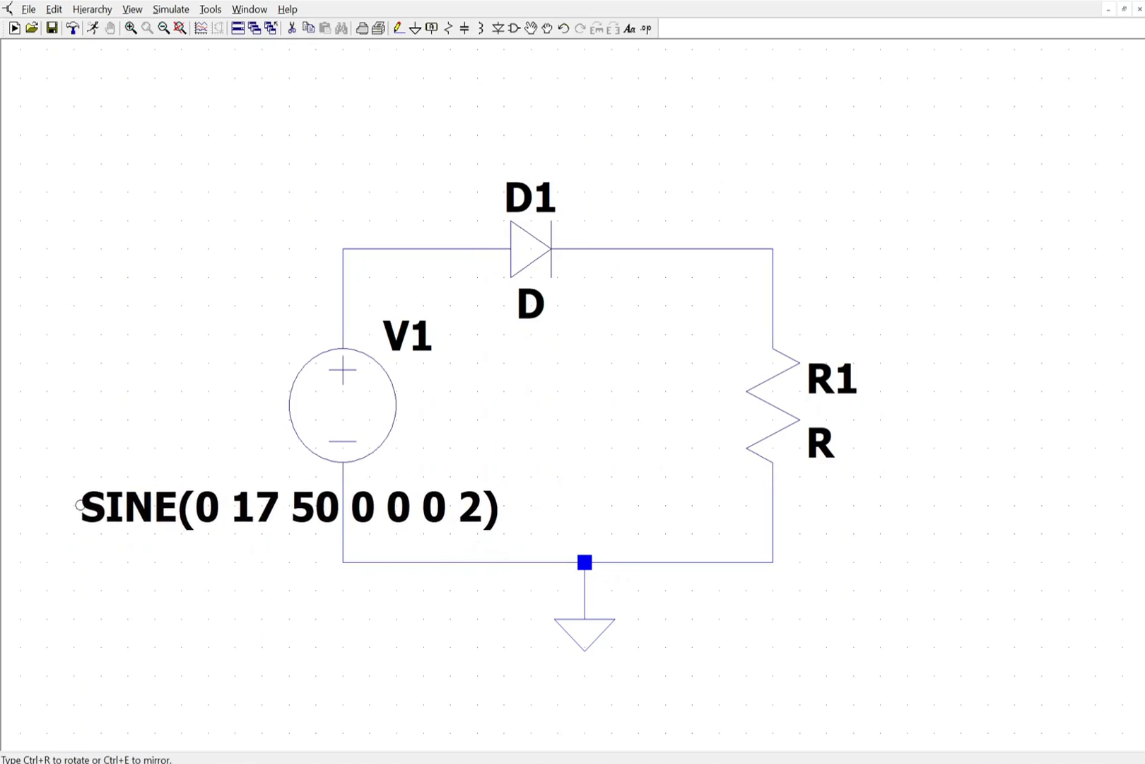
pyautogui.click(286, 508)
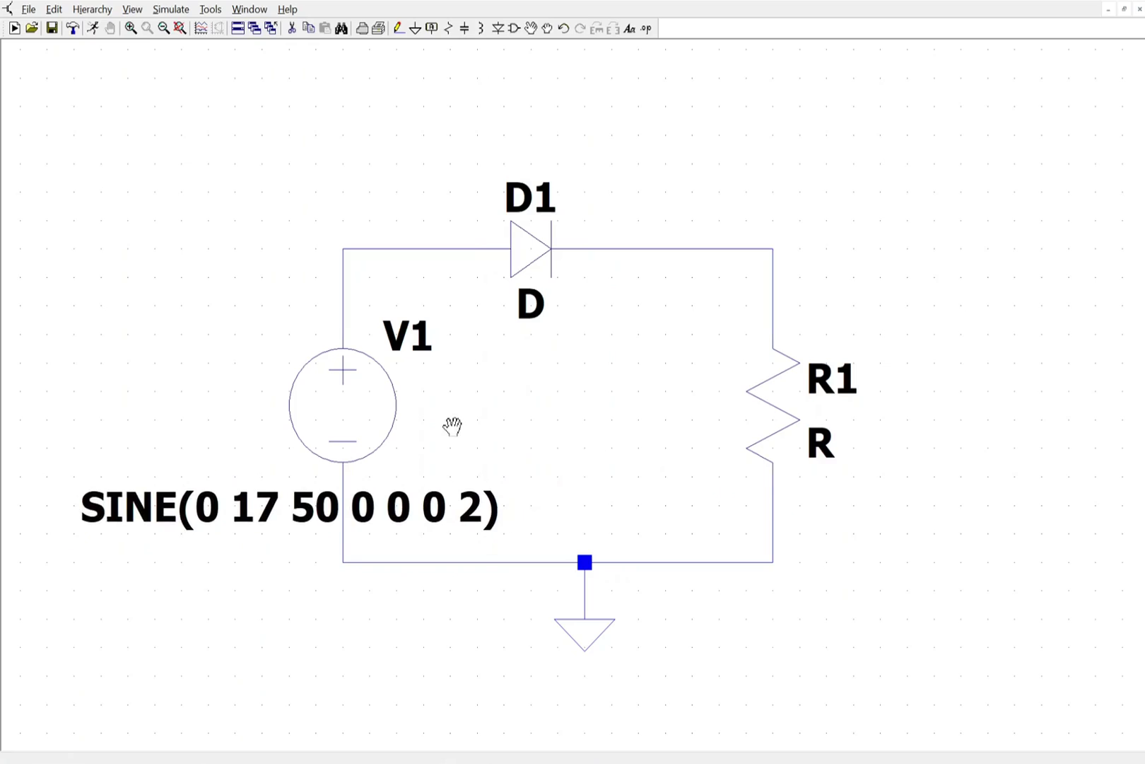
pyautogui.press('Escape')
# Step: Assign the Rohm rectifier model RR2L4S to diode D1 from the diode library
pyautogui.rightClick(529, 255)
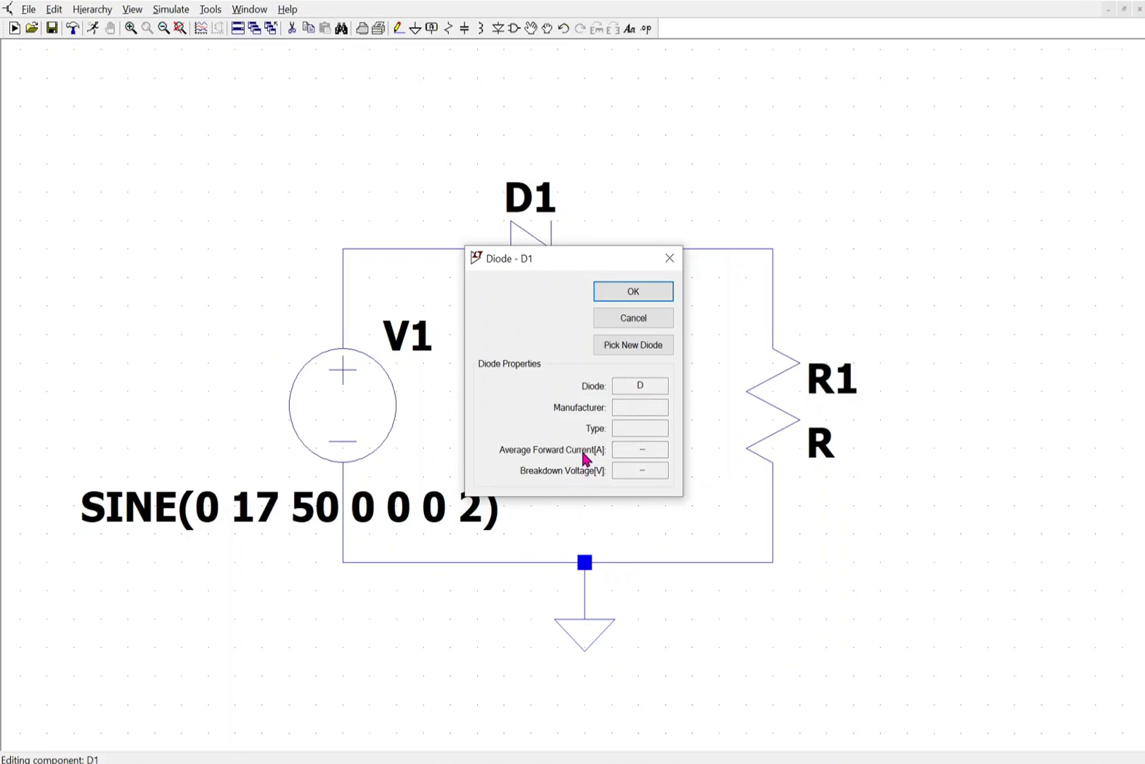
pyautogui.click(647, 467)
pyautogui.click(628, 351)
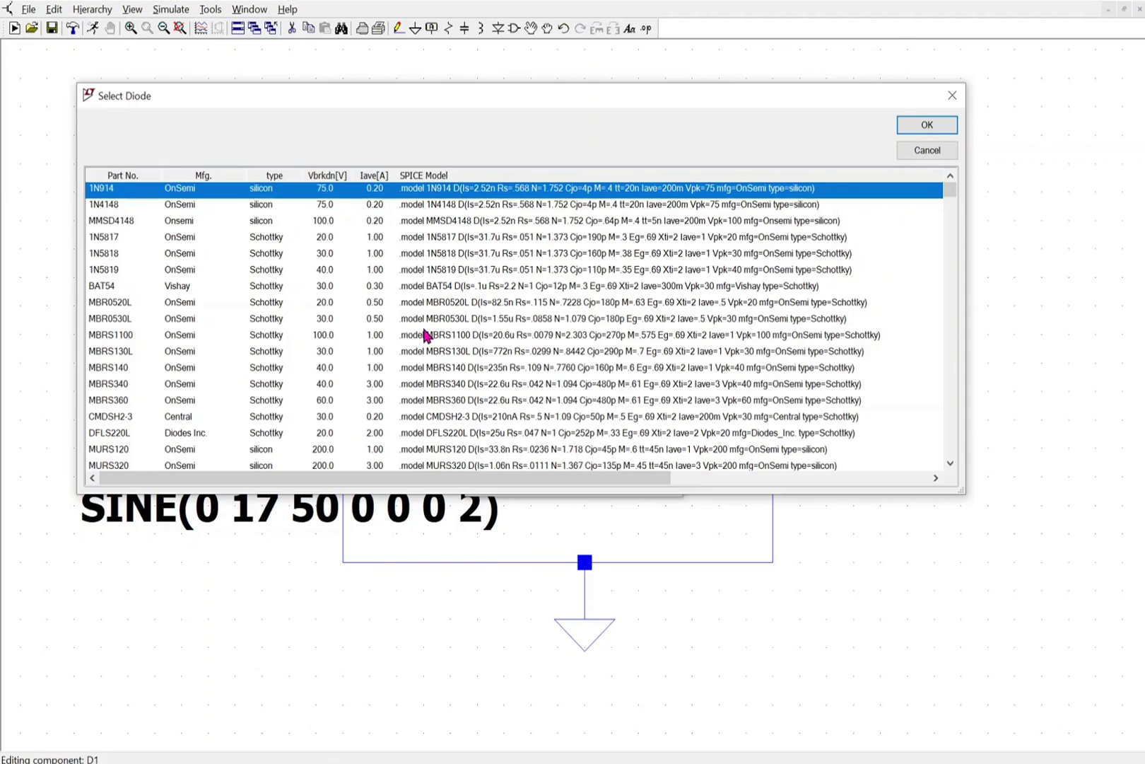
pyautogui.scroll(-1, 485, 342)
pyautogui.scroll(-2, 485, 342)
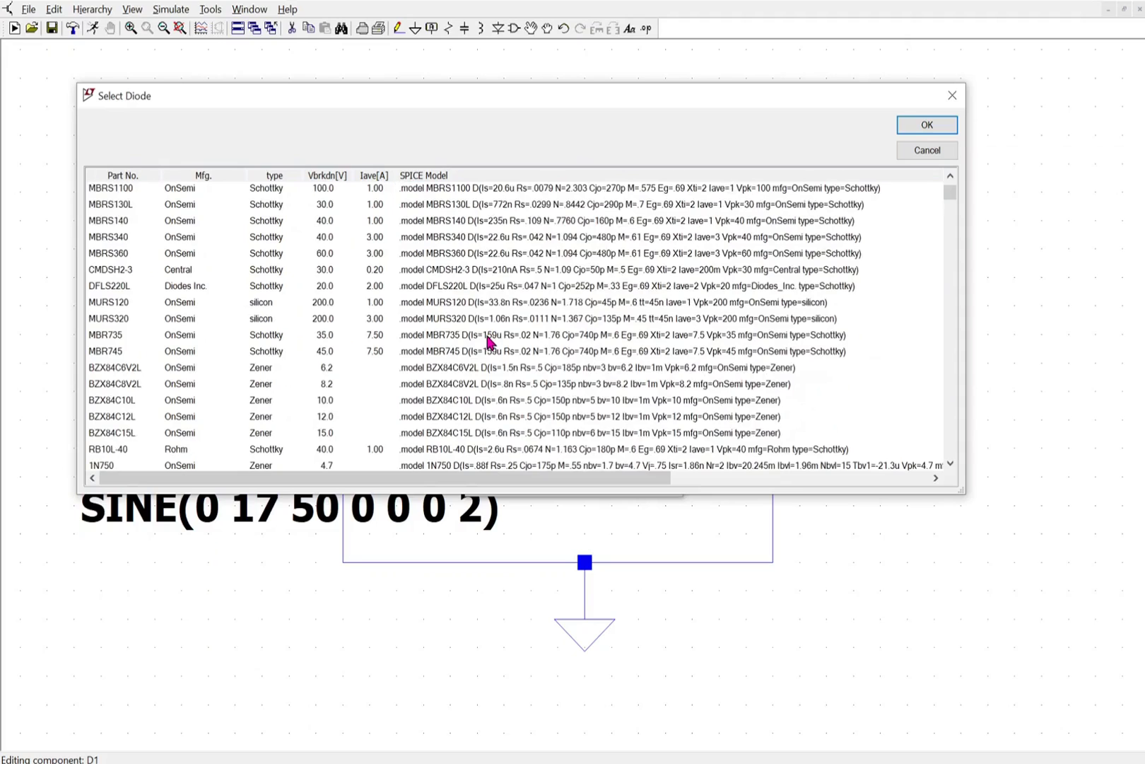
pyautogui.scroll(-1, 488, 342)
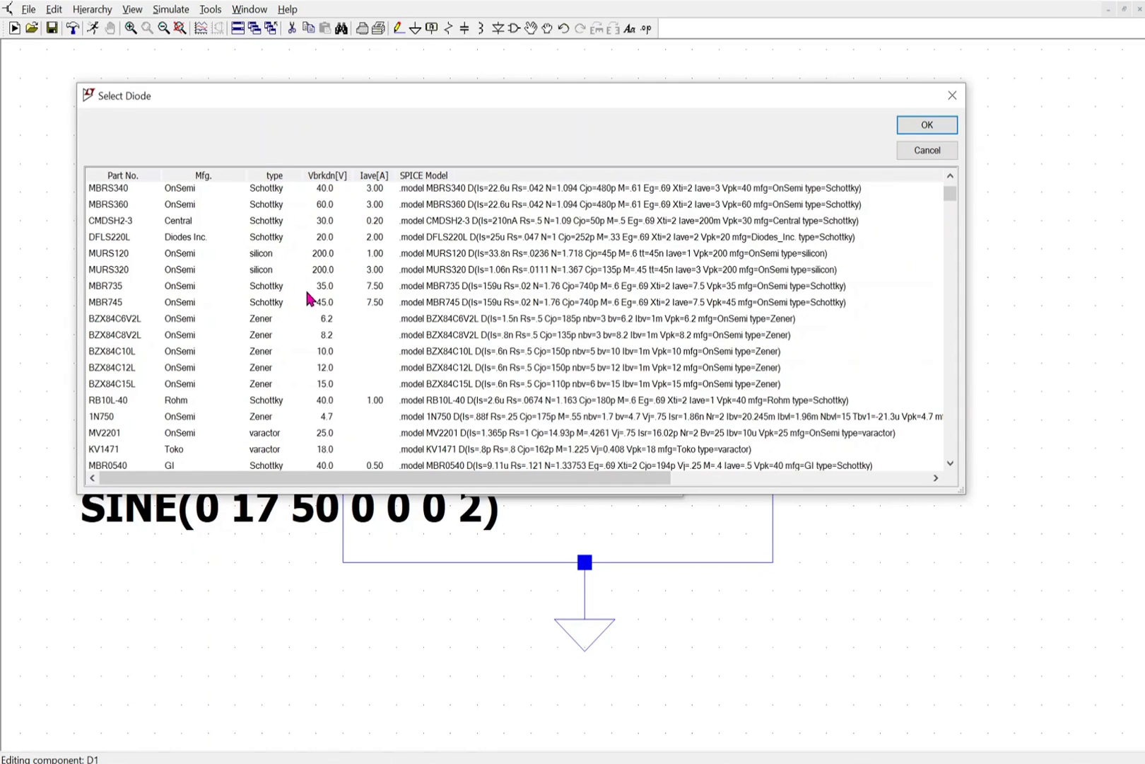
pyautogui.scroll(-2, 273, 304)
pyautogui.scroll(-2, 273, 310)
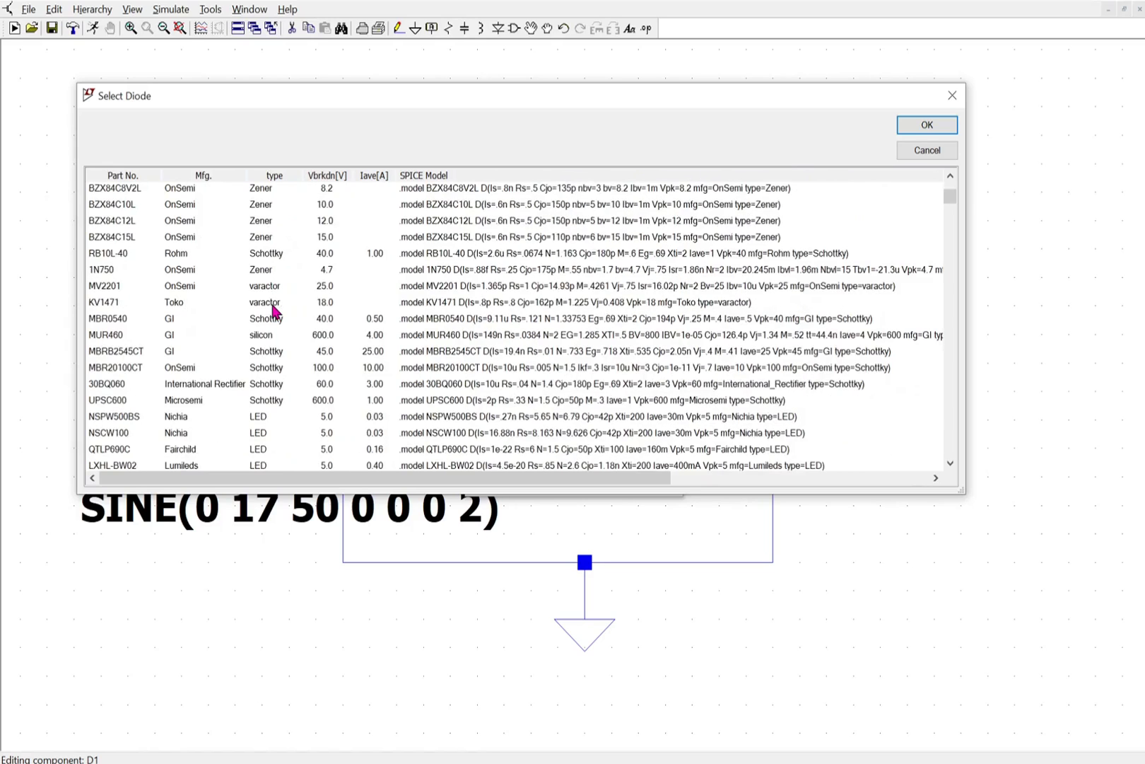
pyautogui.scroll(-3, 274, 311)
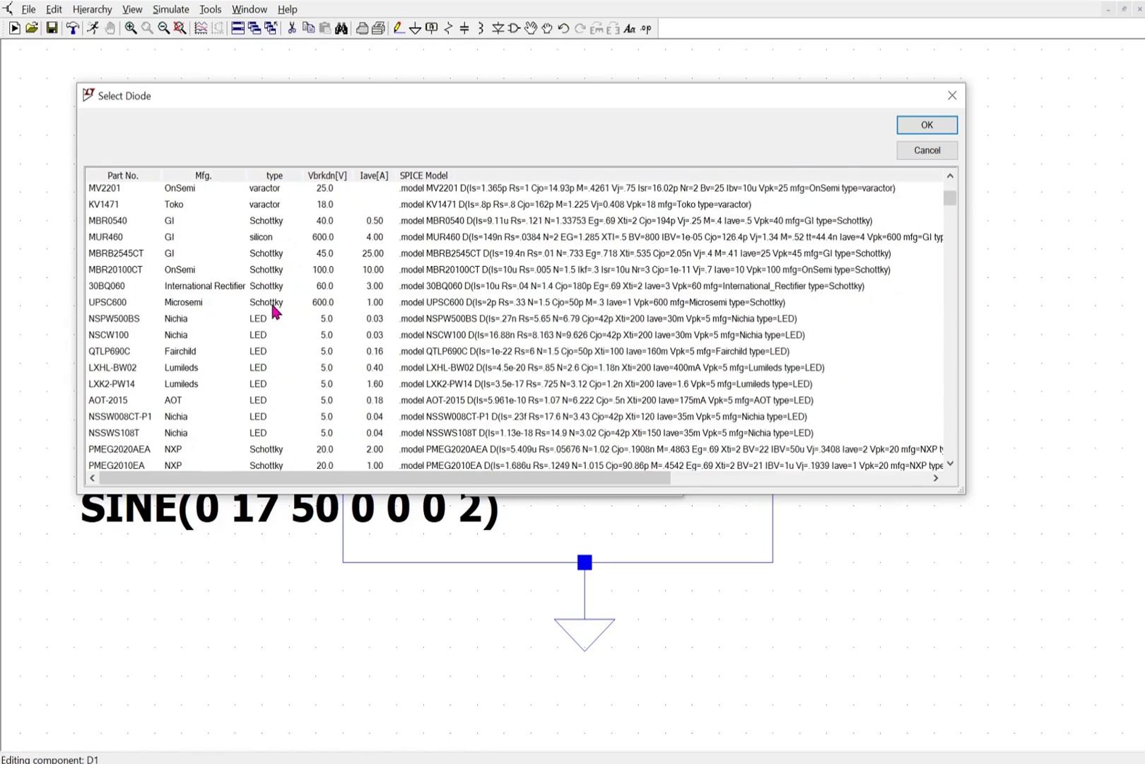
pyautogui.scroll(-6, 355, 339)
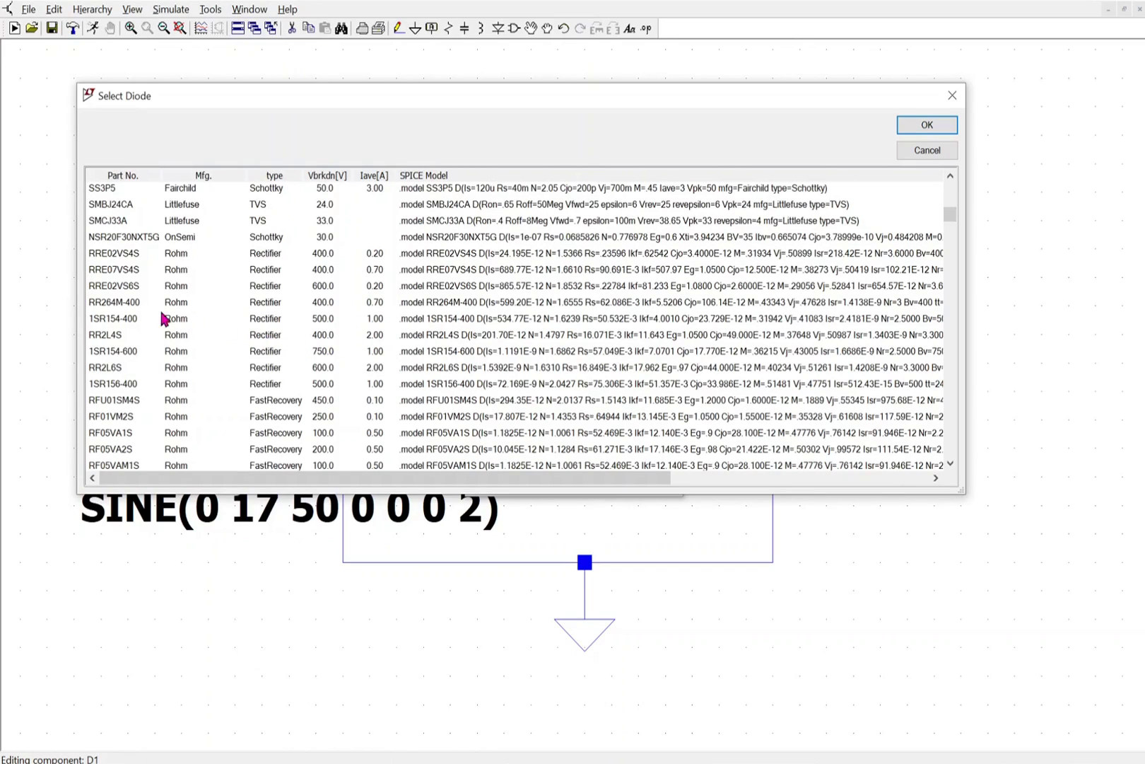
pyautogui.click(95, 339)
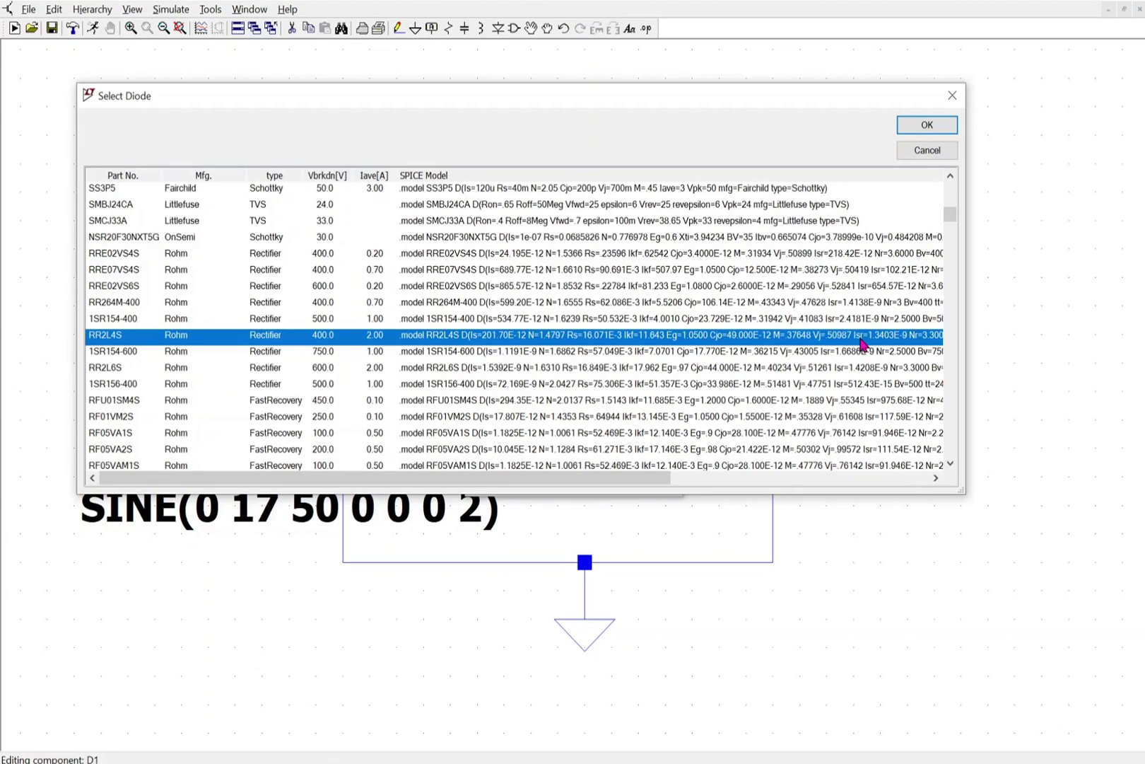
pyautogui.click(927, 126)
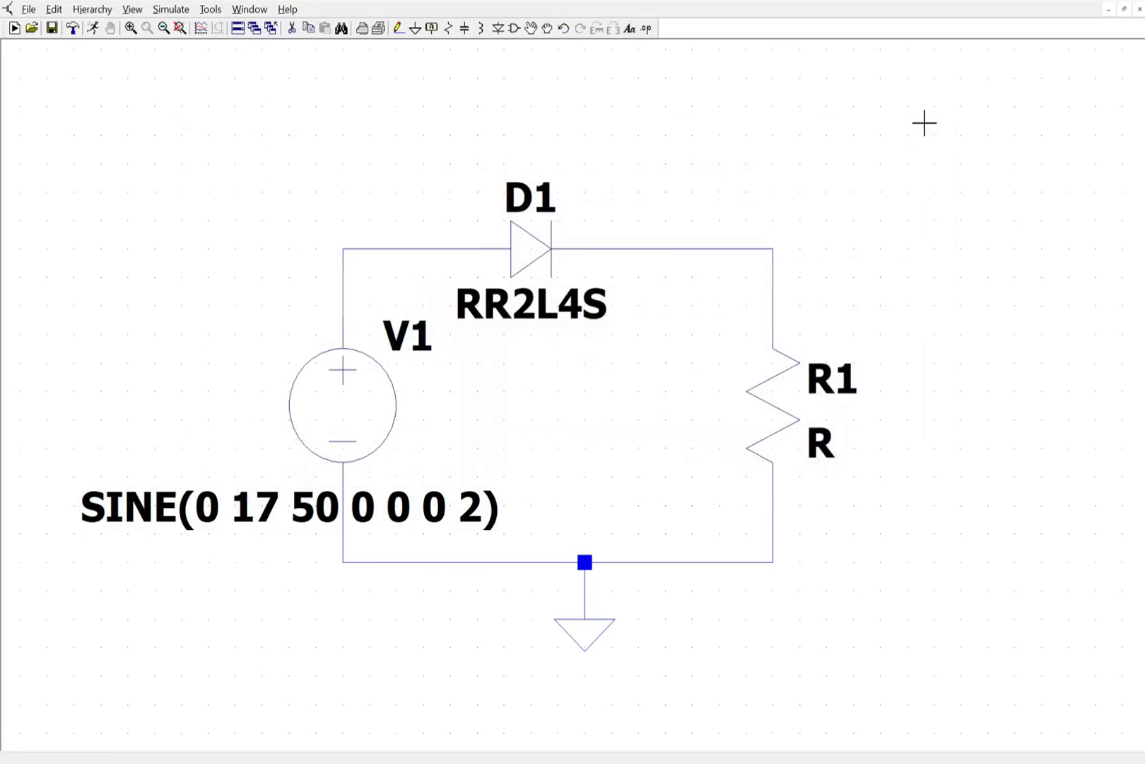
# Step: Set the resistance of R1 to 80 ohms
pyautogui.rightClick(778, 393)
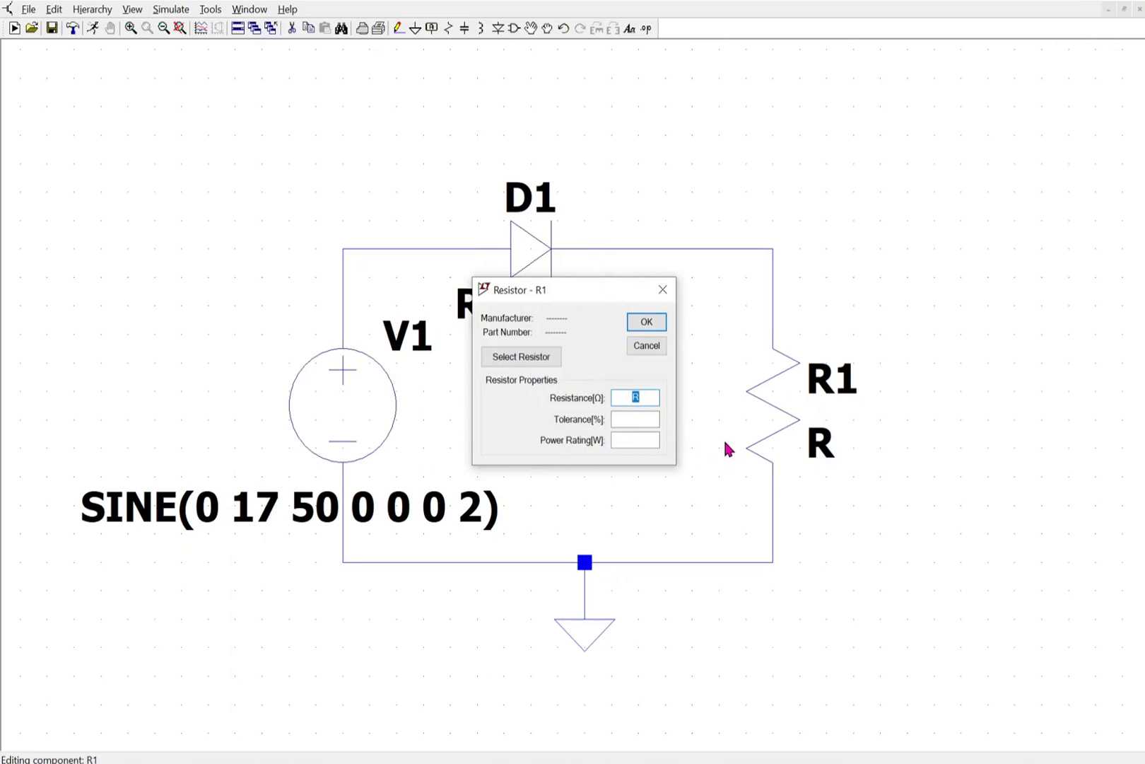
pyautogui.write('80')
pyautogui.press('Return')
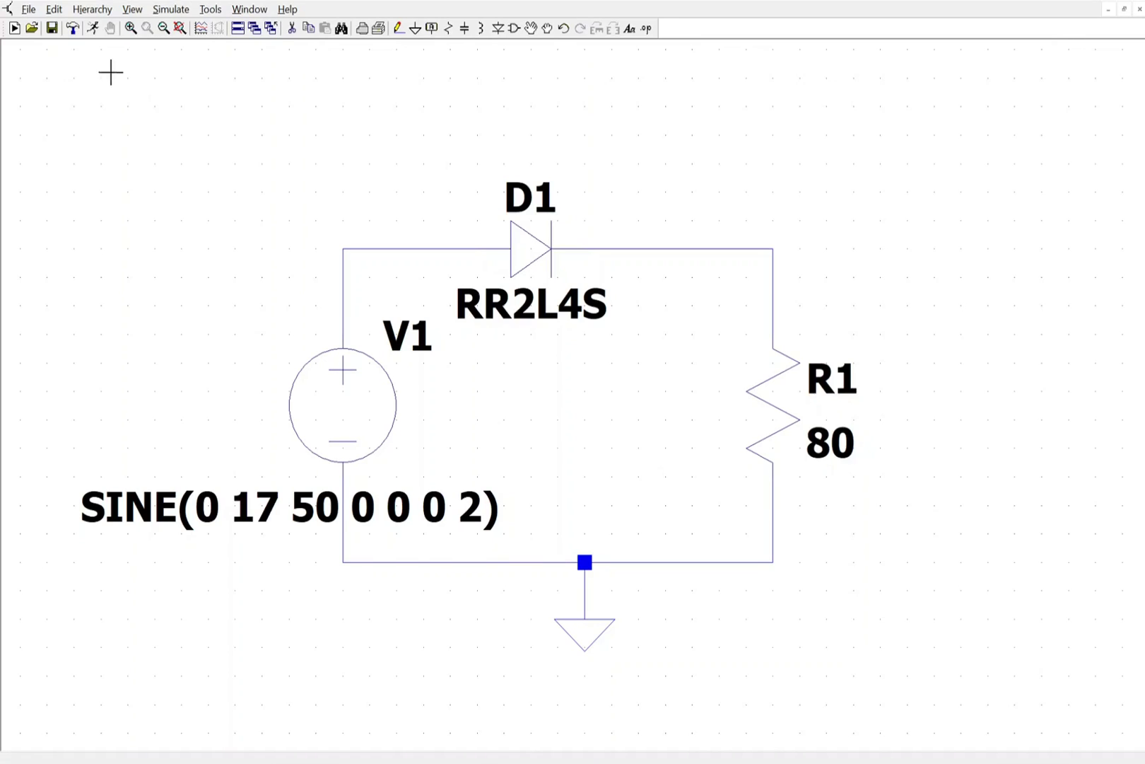
# Step: Start a simulation run and open the transient analysis settings
pyautogui.click(96, 29)
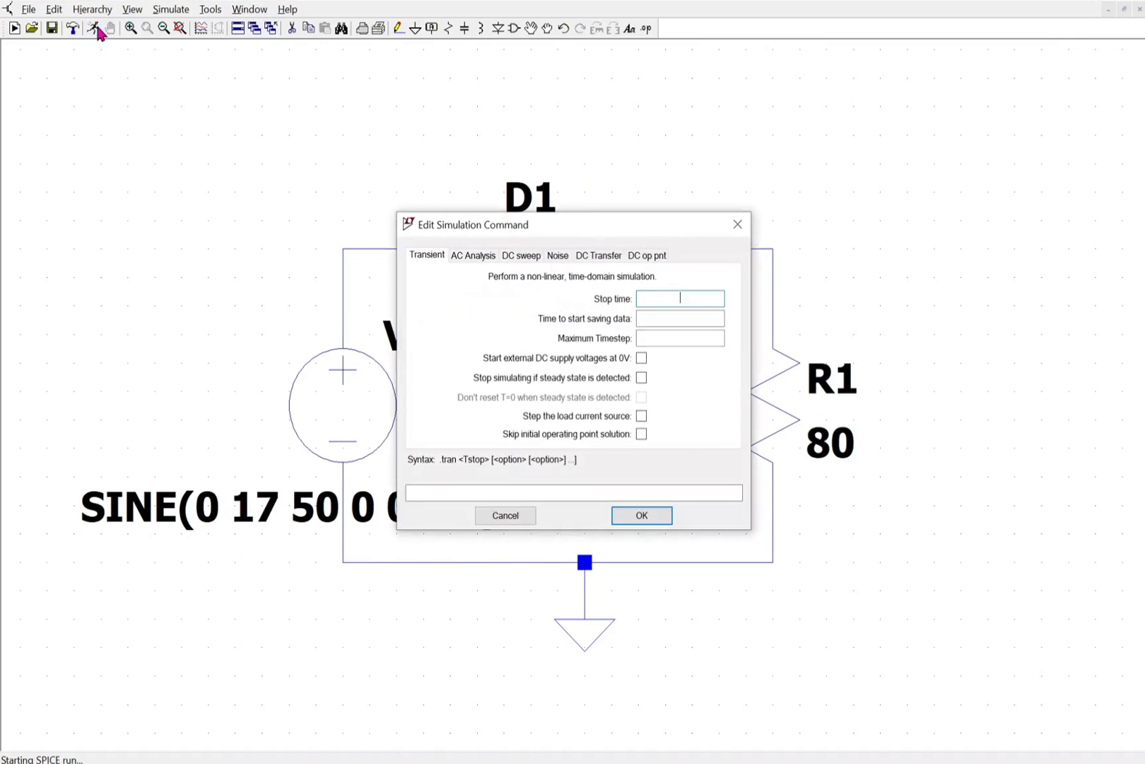